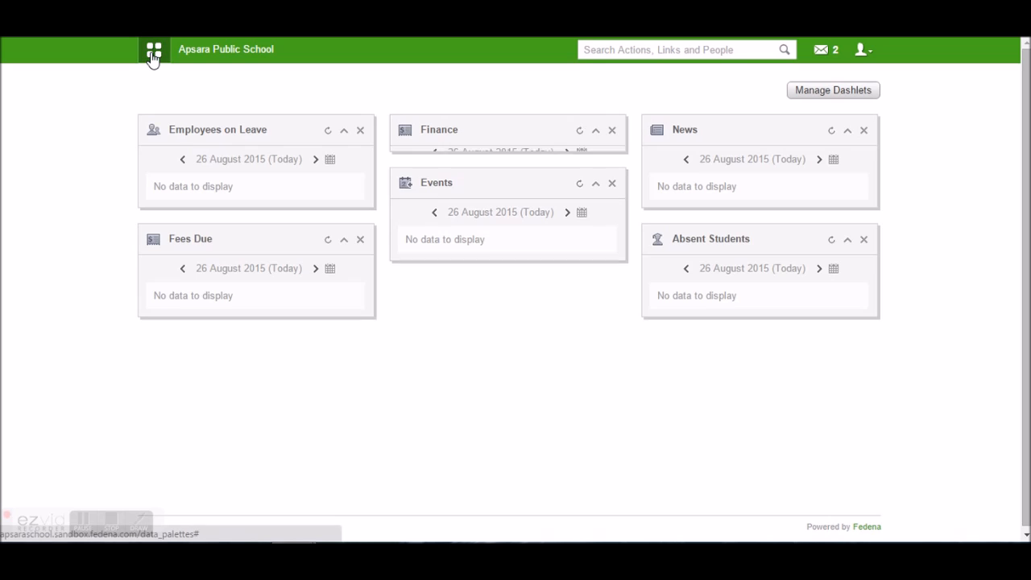
Open the grading levels in the exam settings for the batch CSE - Sem 1 - June 2015.
{"action": "left_click", "coordinate": [262, 91]}
{"action": "left_click", "coordinate": [376, 181]}
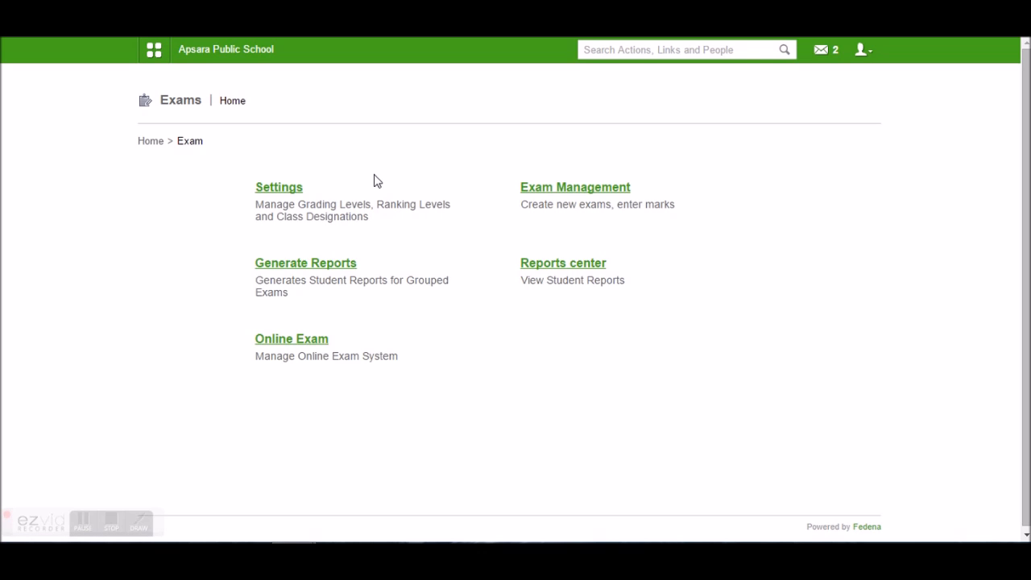
{"action": "left_click", "coordinate": [281, 189]}
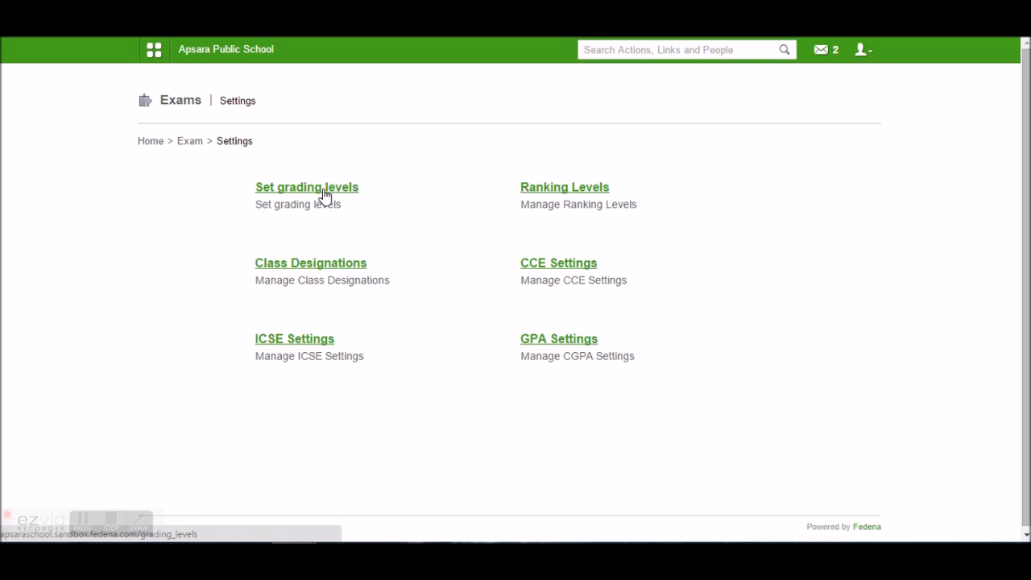
{"action": "left_click", "coordinate": [322, 189]}
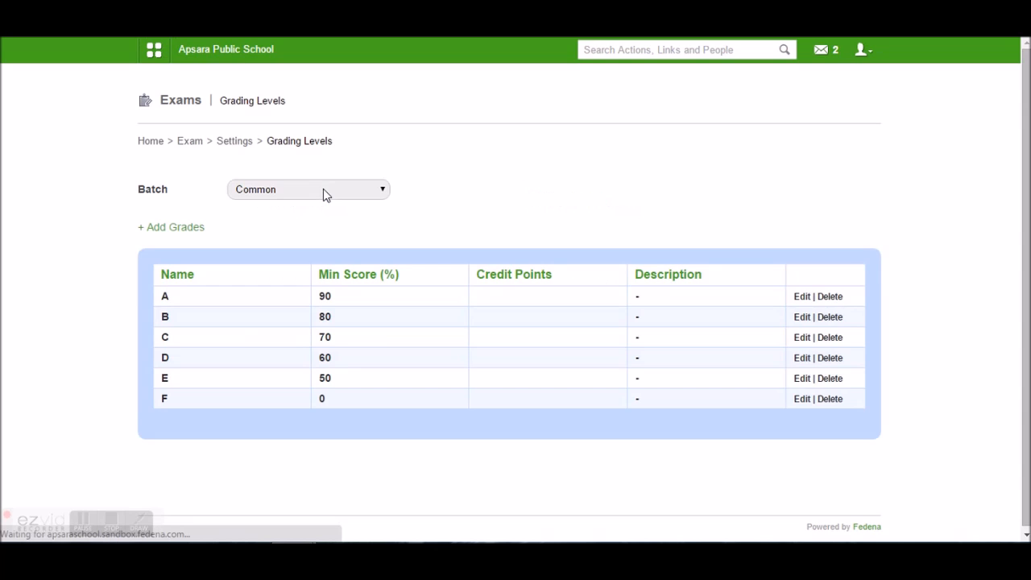
{"action": "left_click", "coordinate": [298, 198]}
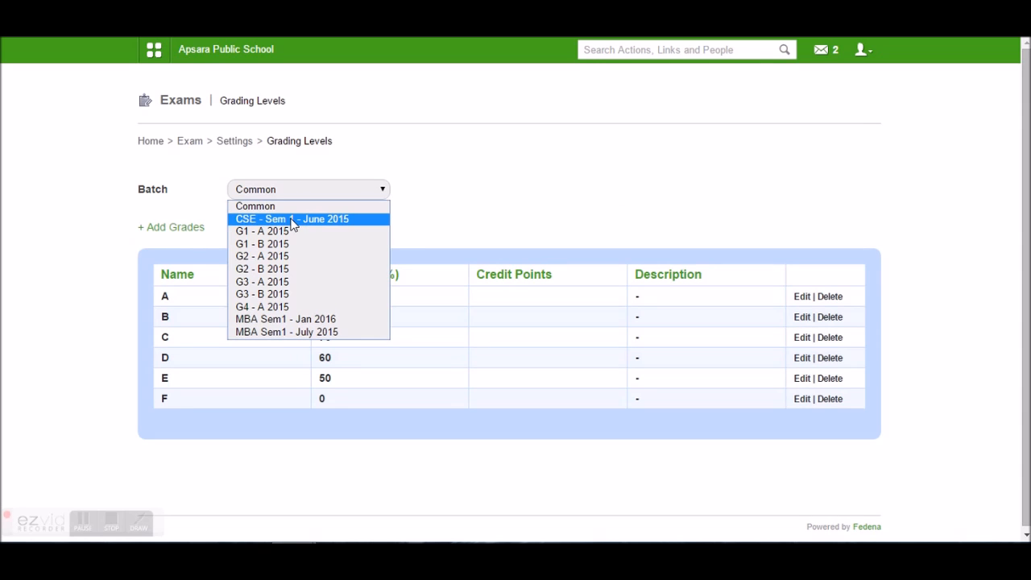
{"action": "left_click", "coordinate": [291, 219]}
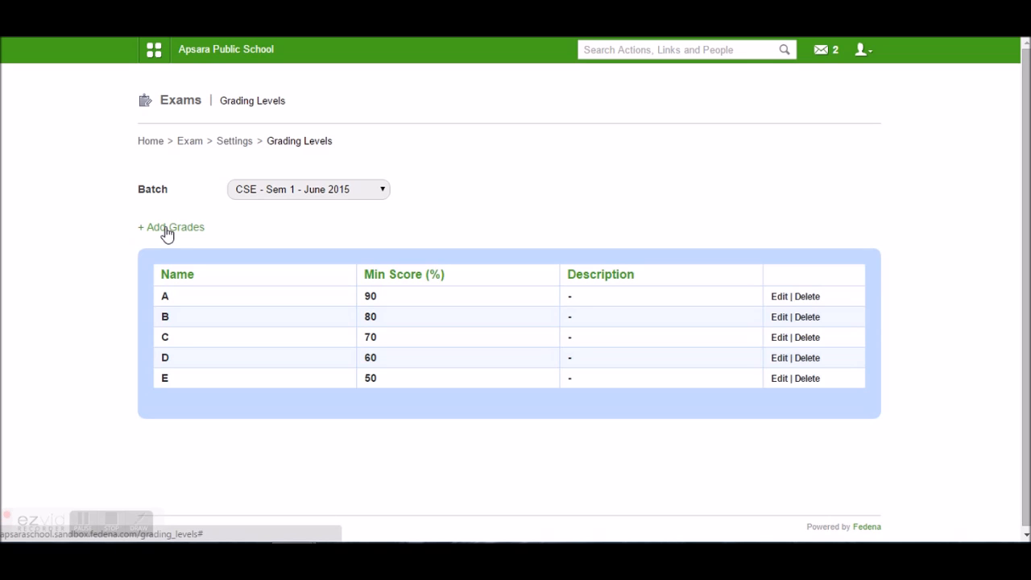
Open the batch's grading levels A and B for editing in turn and save each one without changing its values.
{"action": "left_click", "coordinate": [782, 297]}
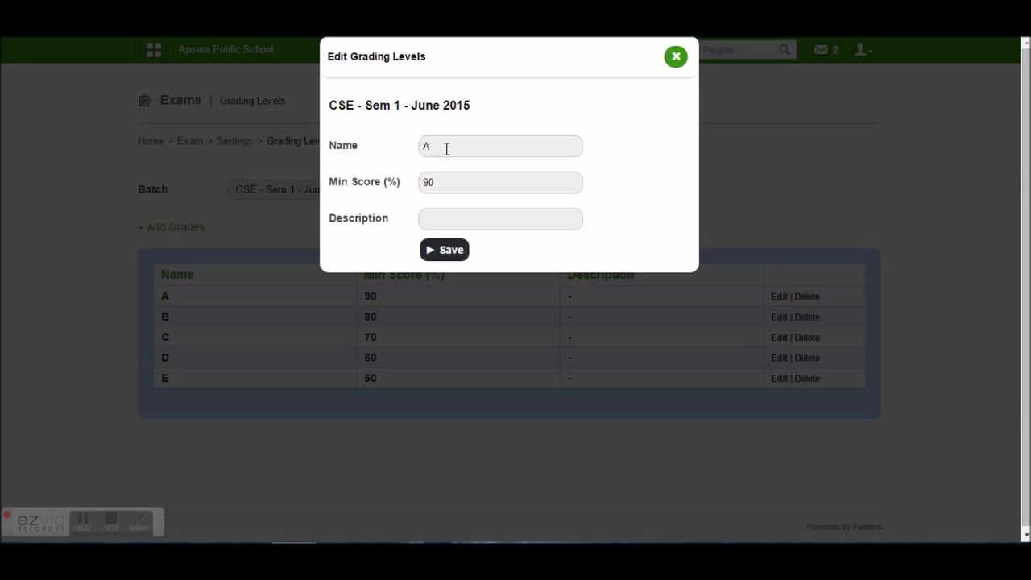
{"action": "double_click", "coordinate": [446, 148]}
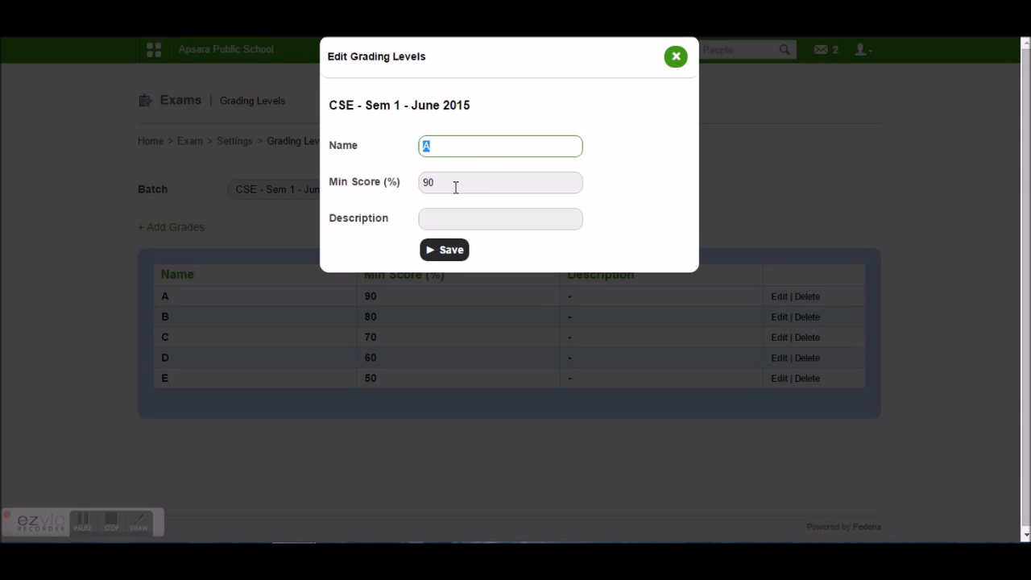
{"action": "left_click", "coordinate": [453, 250]}
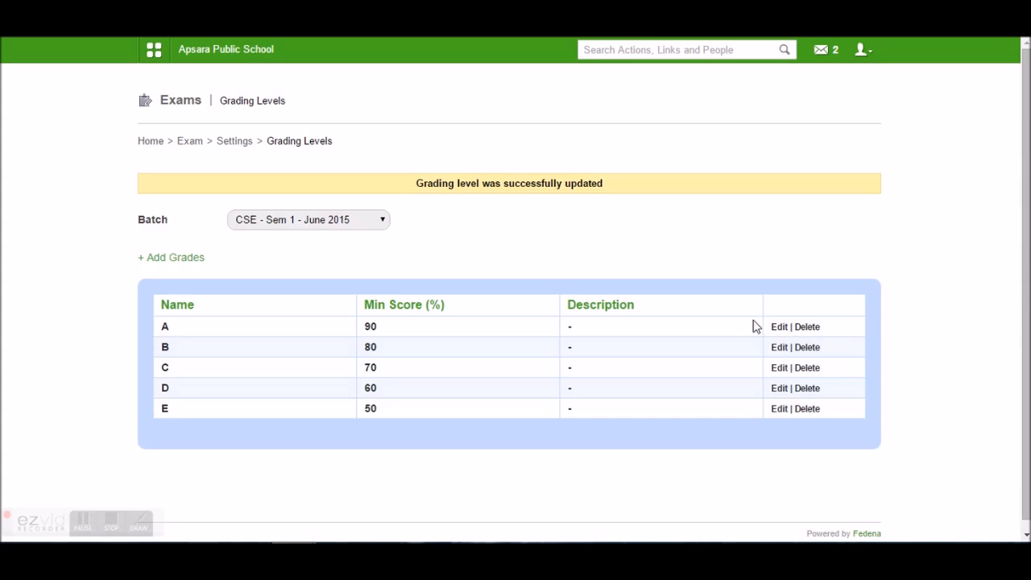
{"action": "left_click", "coordinate": [780, 347]}
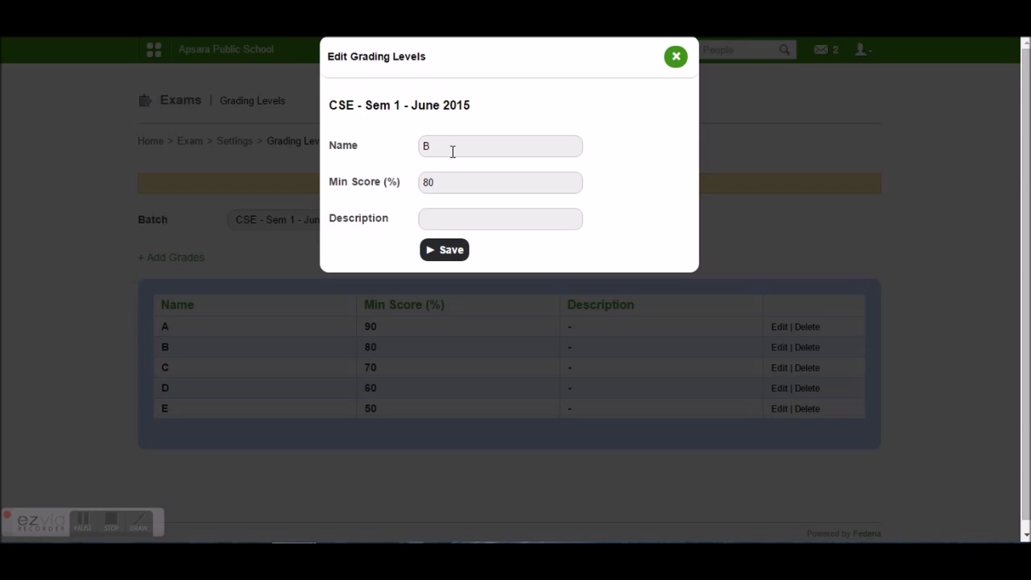
{"action": "left_click", "coordinate": [429, 149]}
{"action": "double_click", "coordinate": [428, 150]}
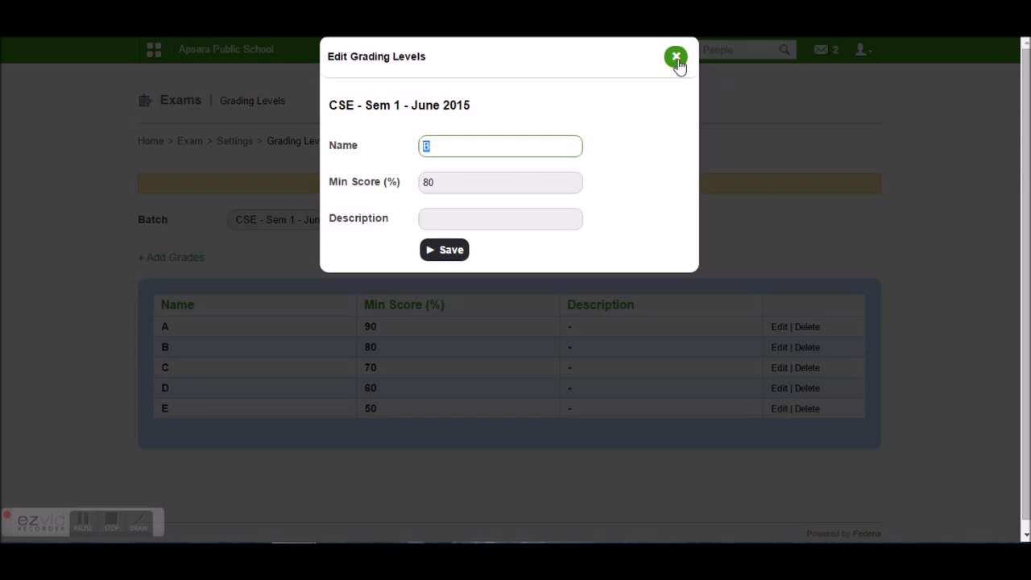
{"action": "left_click", "coordinate": [454, 258]}
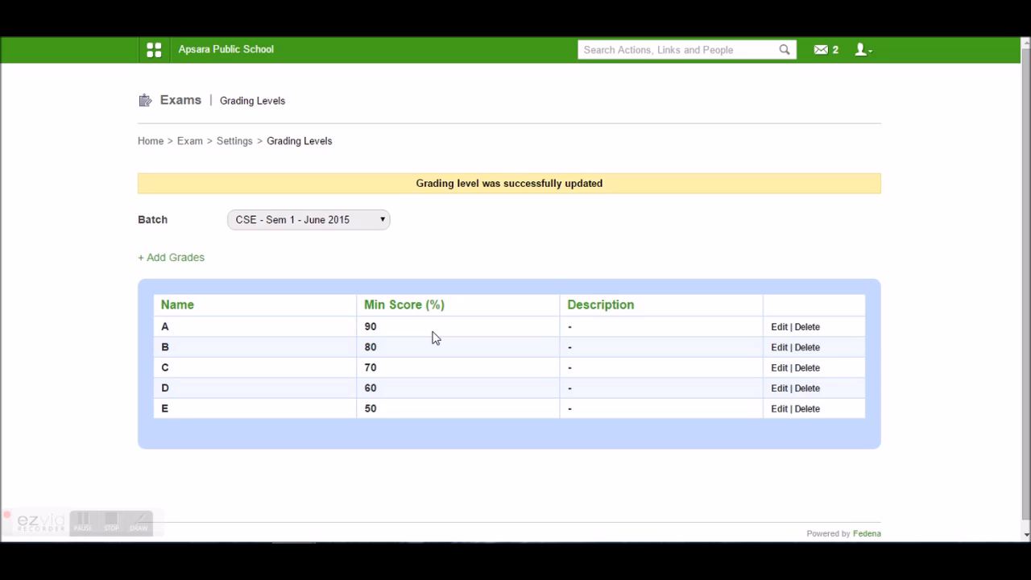
Open the ranking levels in the exam settings for the course Computer Science Semester 1.
{"action": "left_click", "coordinate": [233, 143]}
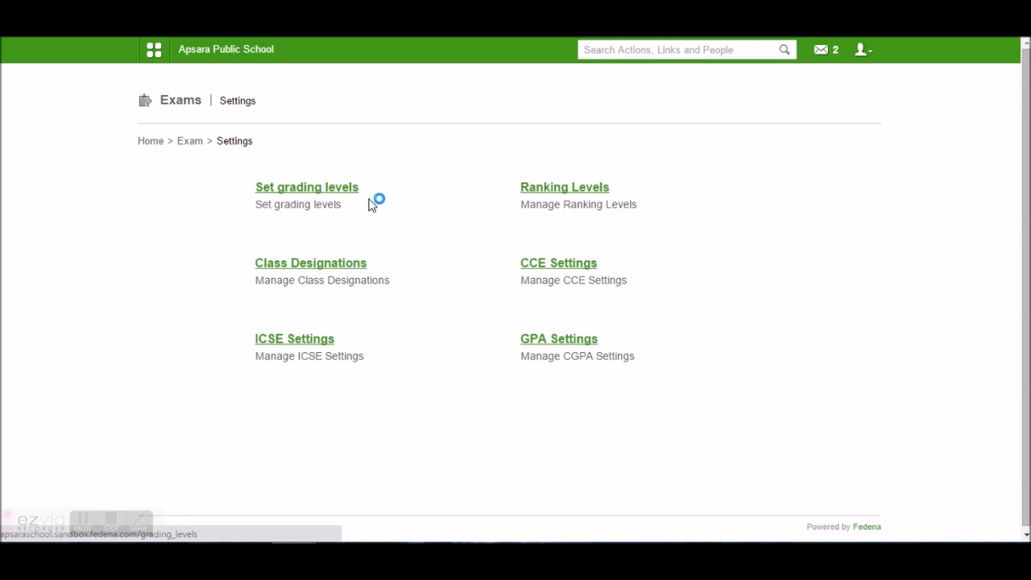
{"action": "left_click", "coordinate": [546, 191]}
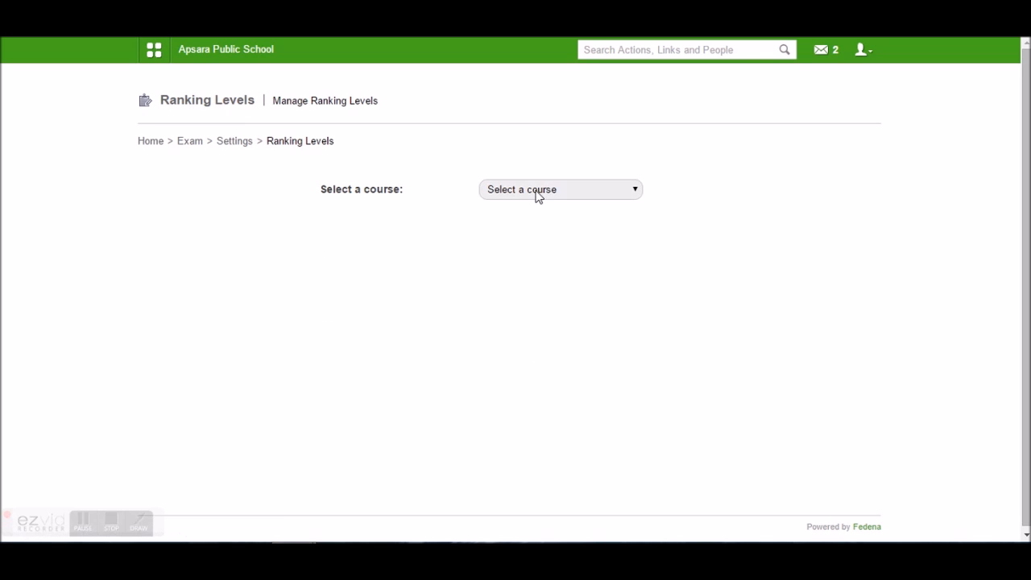
{"action": "left_click", "coordinate": [537, 193]}
{"action": "left_click", "coordinate": [536, 220]}
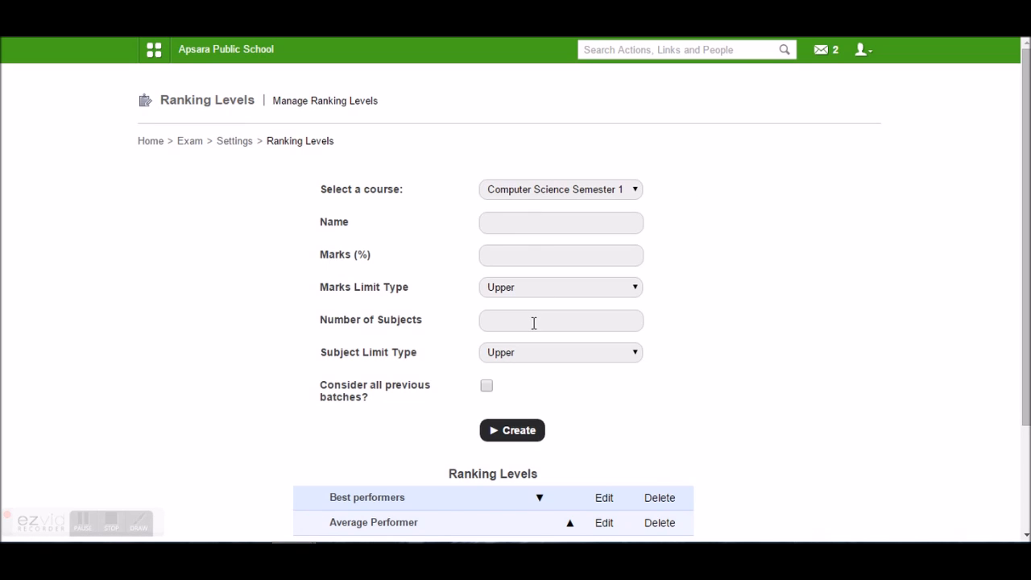
{"action": "left_click", "coordinate": [515, 227]}
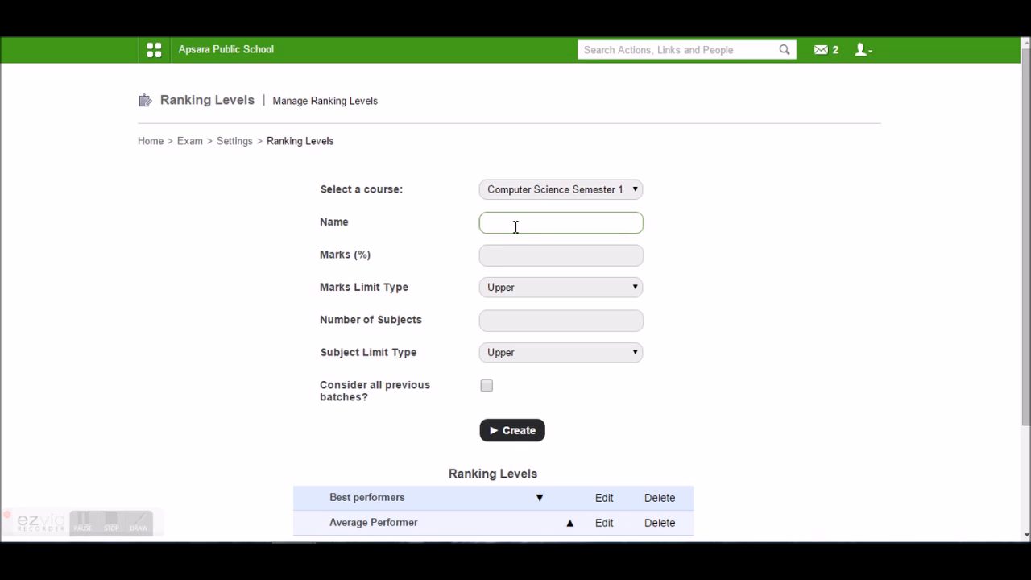
Open the Best performers ranking level for editing and examine its name, marks, number of subjects and the limit type options.
{"action": "left_click", "coordinate": [604, 498]}
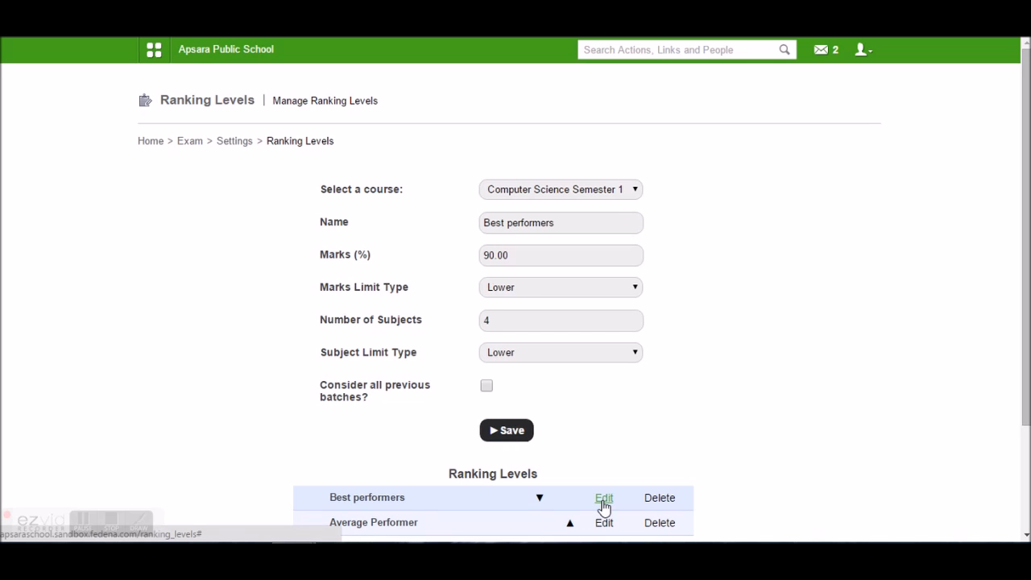
{"action": "left_click", "coordinate": [562, 228]}
{"action": "left_click_drag", "start_coordinate": [561, 228], "coordinate": [489, 227]}
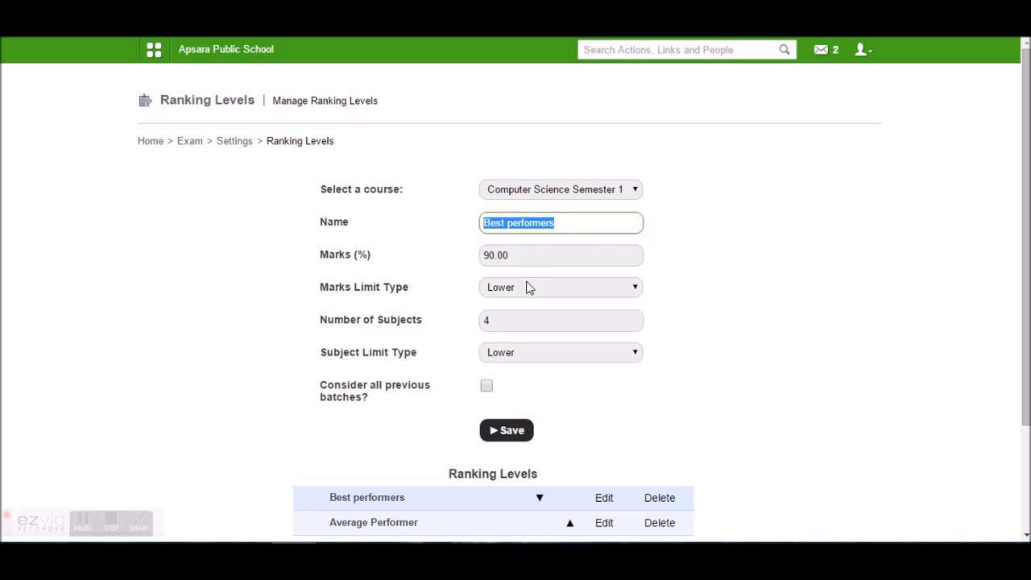
{"action": "left_click_drag", "start_coordinate": [518, 254], "coordinate": [483, 255]}
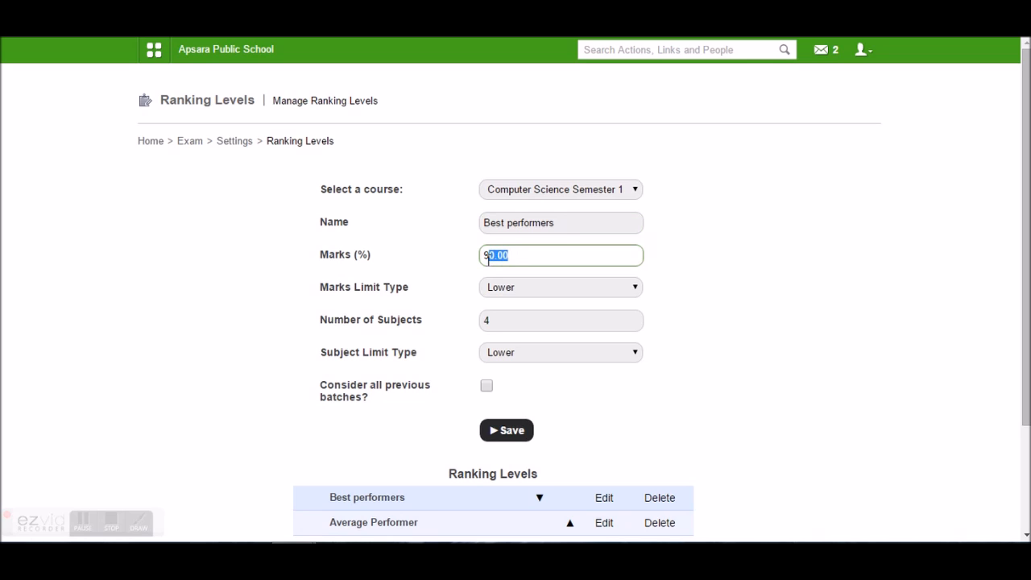
{"action": "left_click", "coordinate": [515, 288]}
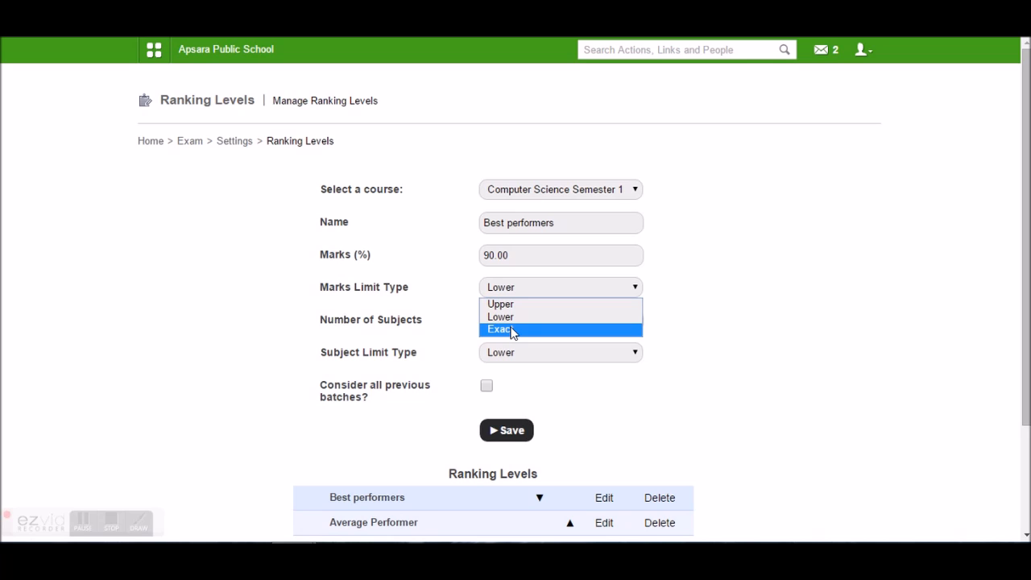
{"action": "left_click_drag", "start_coordinate": [517, 255], "coordinate": [485, 253]}
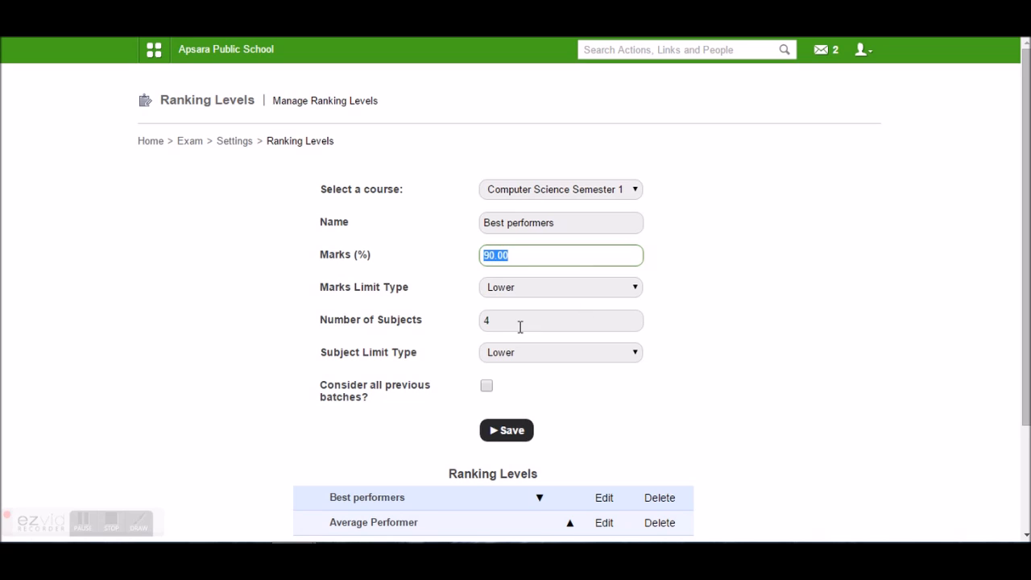
{"action": "left_click_drag", "start_coordinate": [520, 326], "coordinate": [485, 322]}
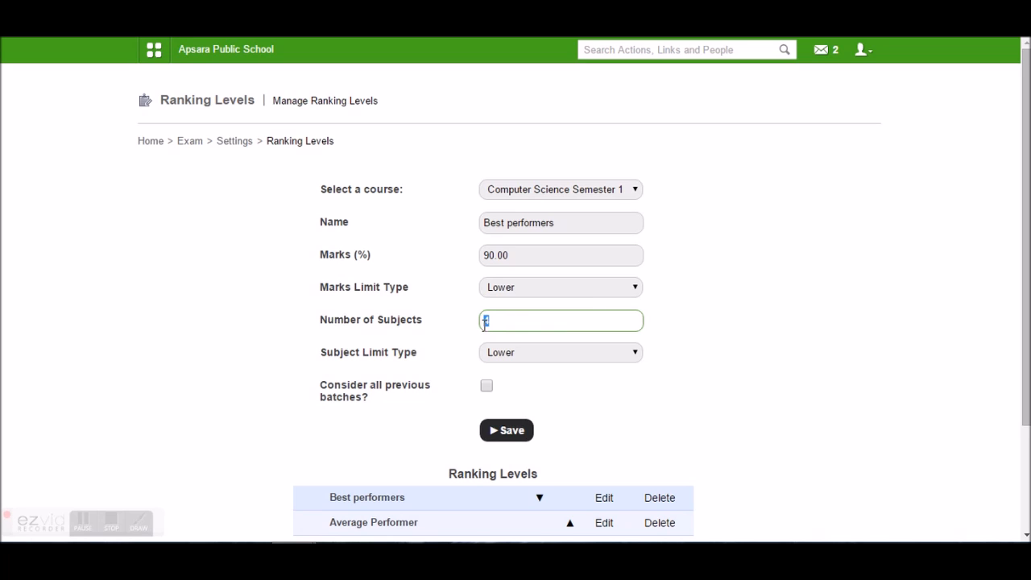
{"action": "left_click", "coordinate": [539, 357]}
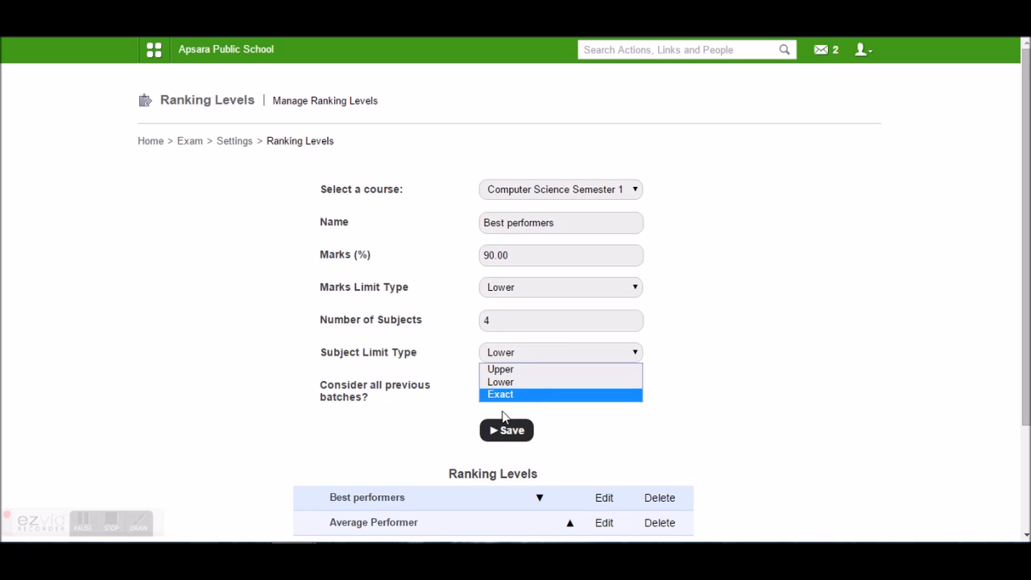
{"action": "left_click", "coordinate": [412, 417]}
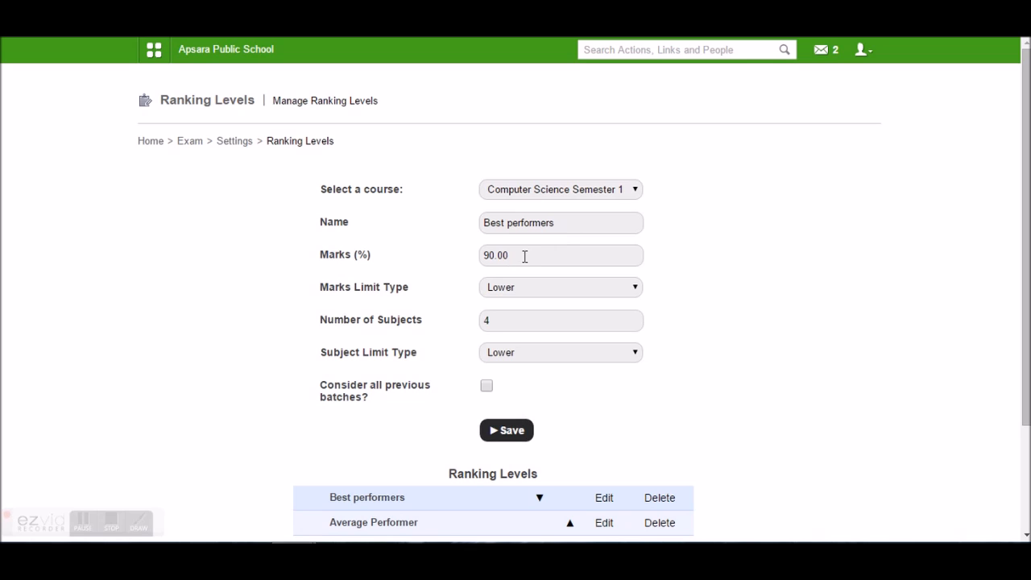
{"action": "left_click_drag", "start_coordinate": [525, 256], "coordinate": [484, 255]}
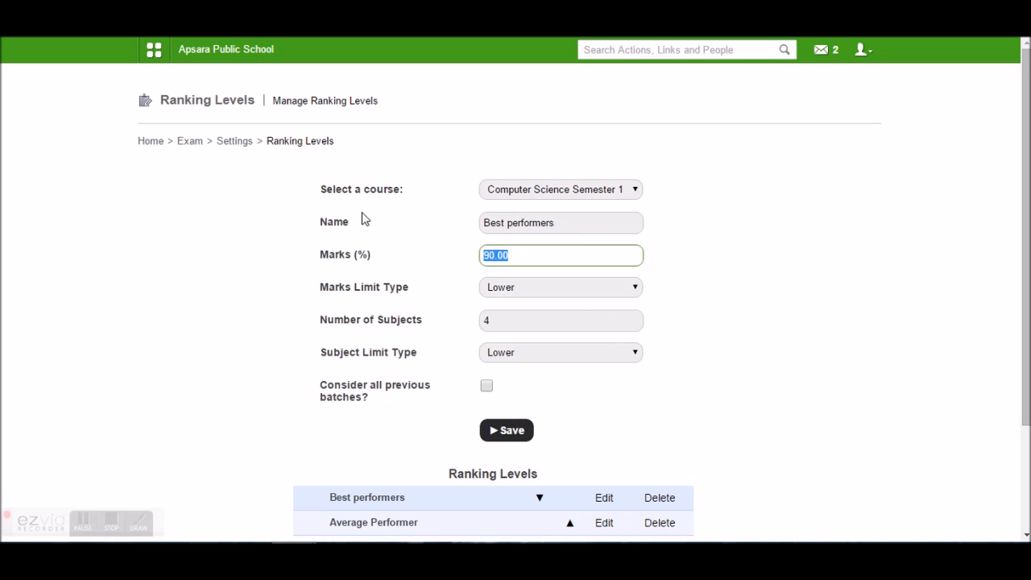
Open the class designations in the exam settings for the course Computer Science Semester 1.
{"action": "left_click", "coordinate": [236, 141]}
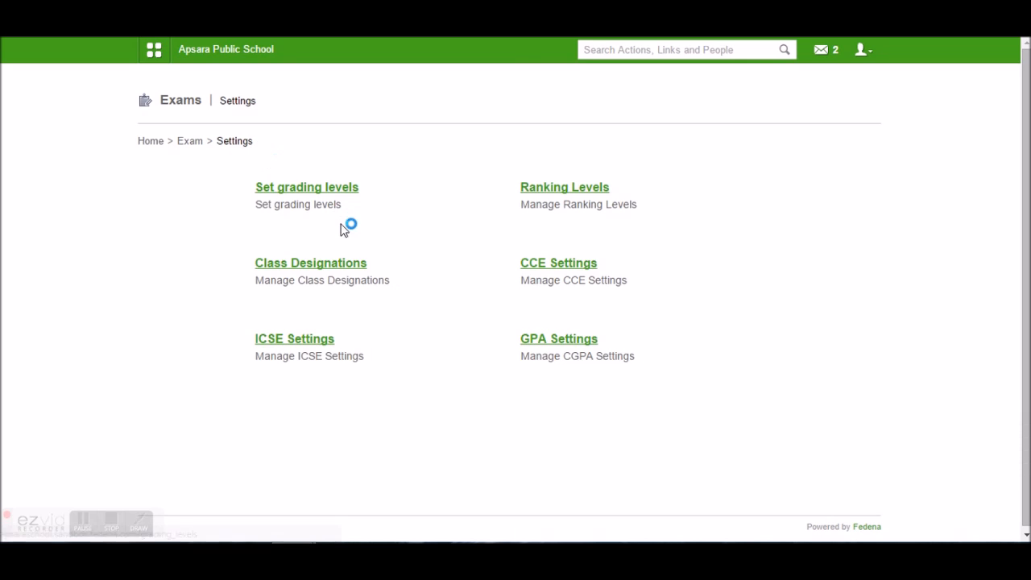
{"action": "left_click", "coordinate": [331, 265]}
{"action": "left_click", "coordinate": [534, 191]}
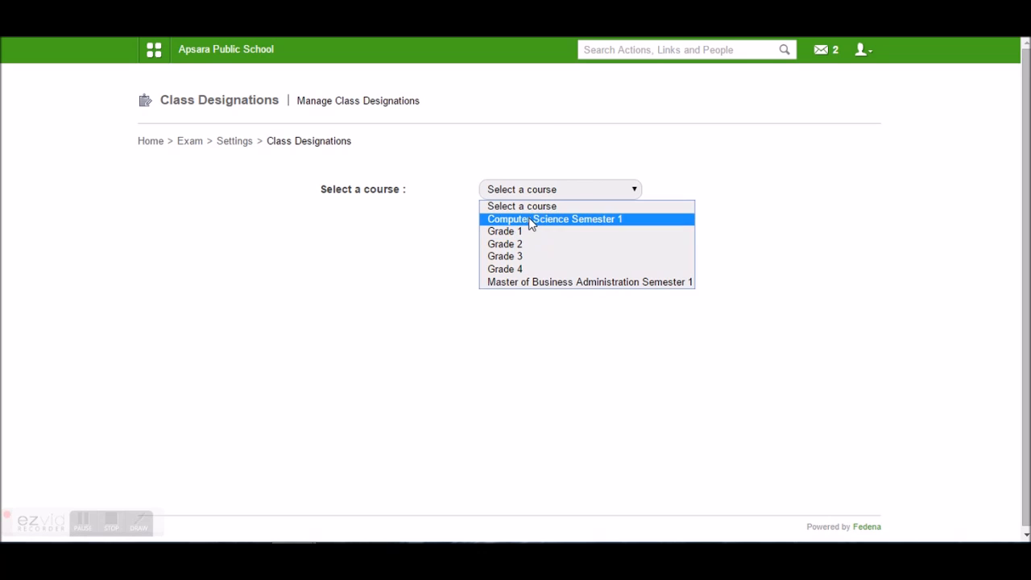
{"action": "left_click", "coordinate": [530, 220]}
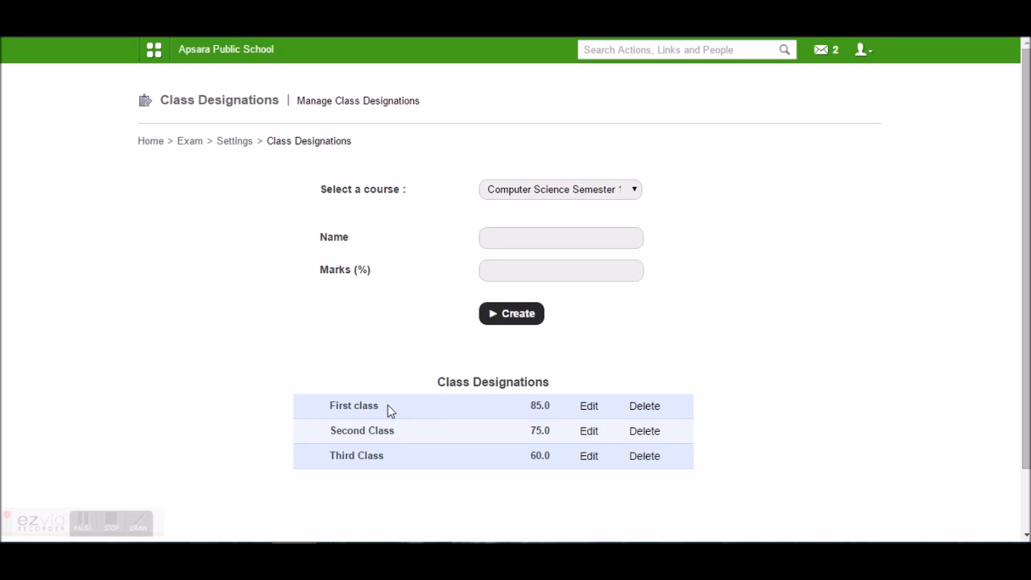
Open the First class designation for editing and examine its name and marks percentage.
{"action": "left_click", "coordinate": [590, 407]}
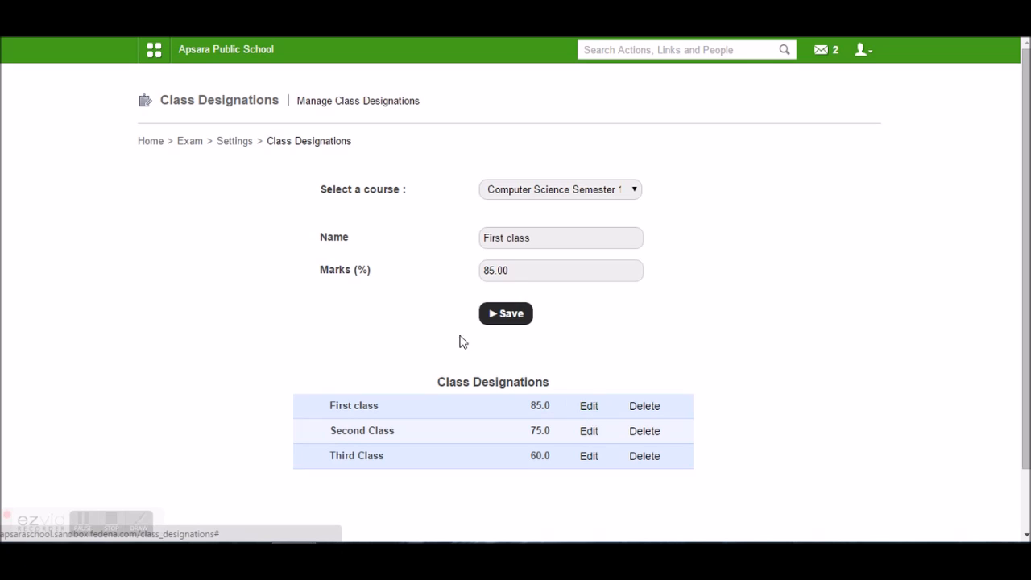
{"action": "left_click_drag", "start_coordinate": [546, 238], "coordinate": [480, 238]}
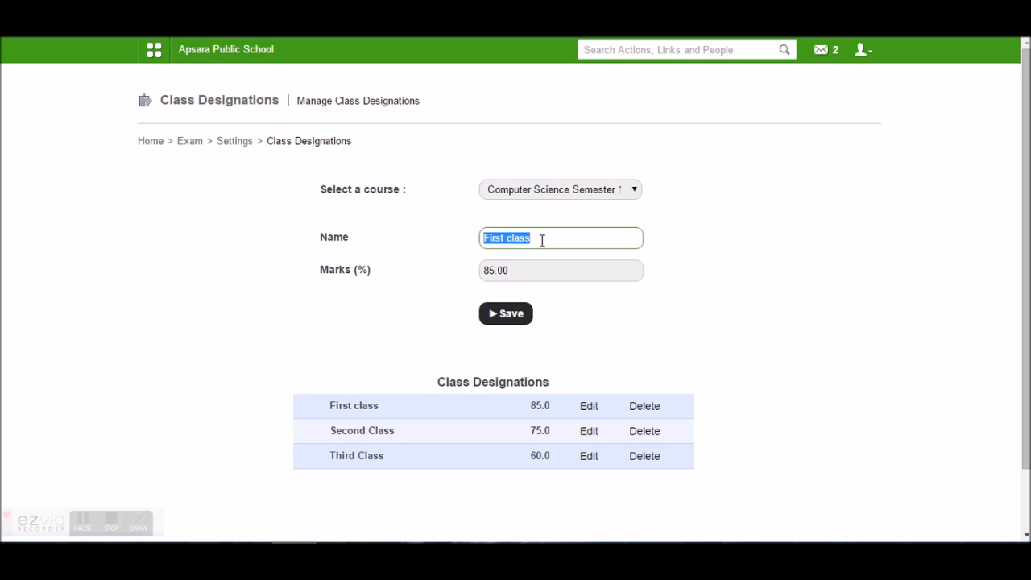
{"action": "left_click_drag", "start_coordinate": [524, 269], "coordinate": [478, 270]}
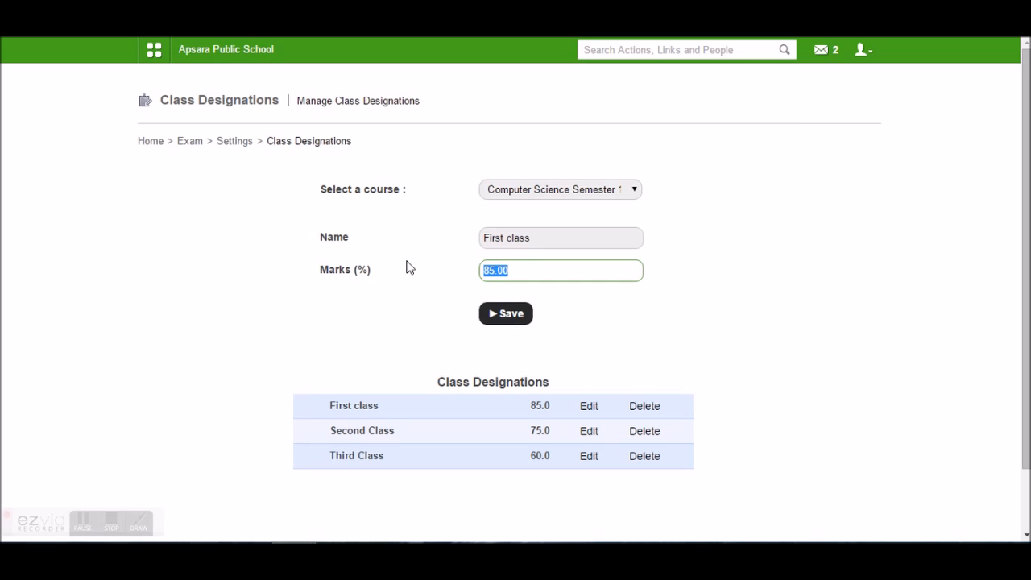
Open a blank new exam form for the batch CSE - Sem 1 - June 2015 in Exam Management.
{"action": "left_click", "coordinate": [231, 145]}
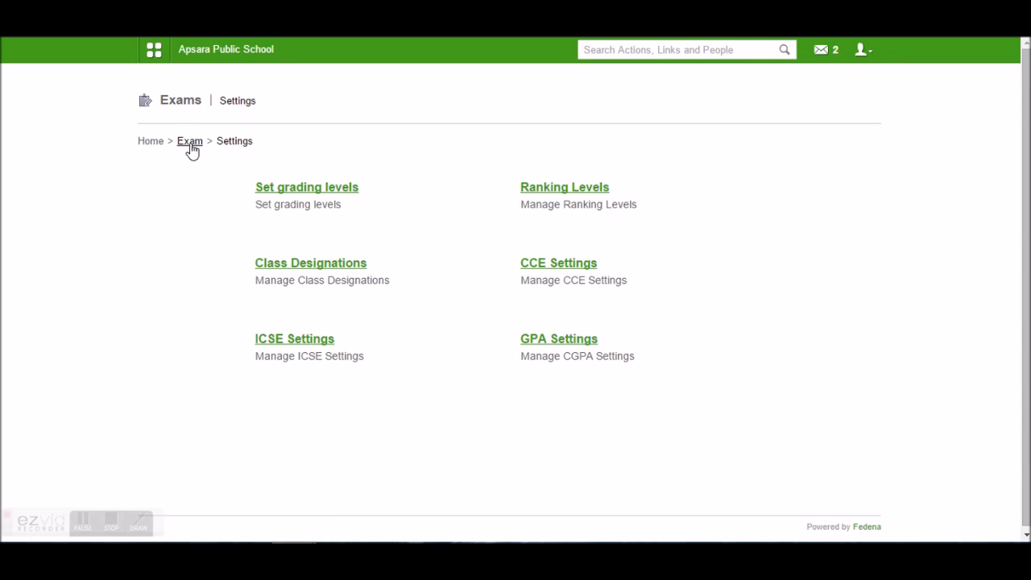
{"action": "left_click", "coordinate": [192, 148]}
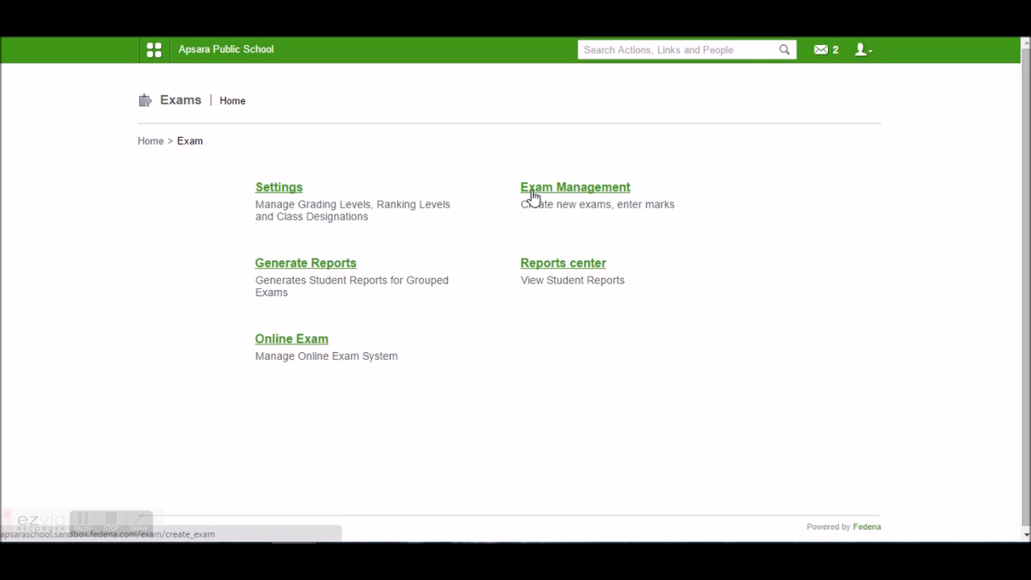
{"action": "left_click", "coordinate": [535, 194]}
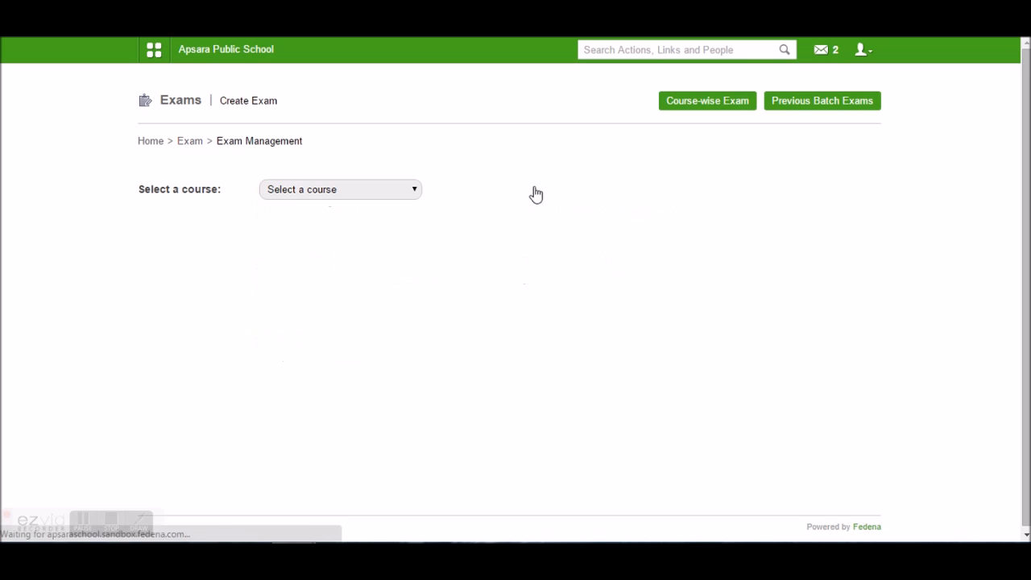
{"action": "left_click", "coordinate": [296, 188]}
{"action": "left_click", "coordinate": [297, 215]}
{"action": "left_click", "coordinate": [238, 230]}
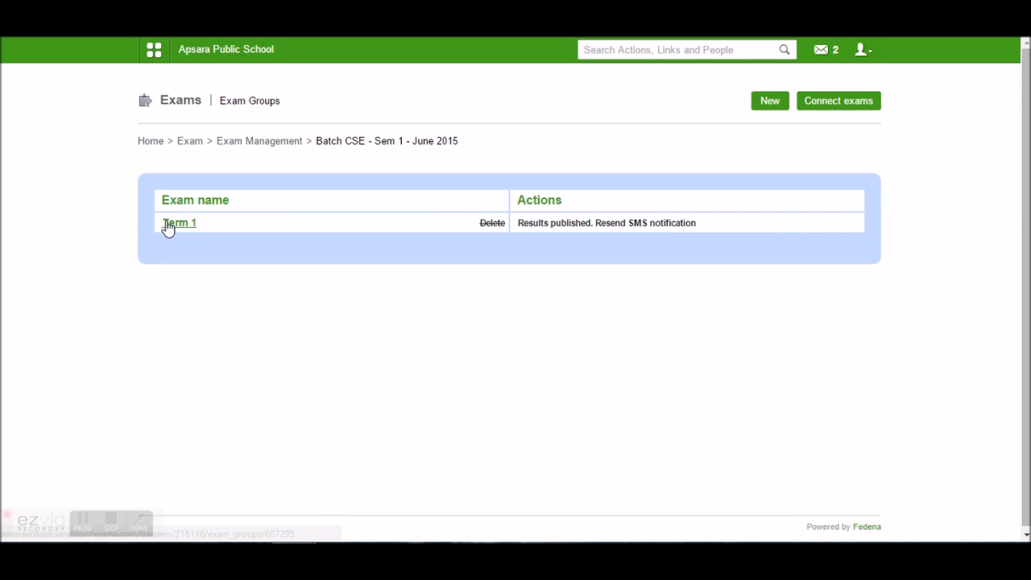
{"action": "left_click", "coordinate": [763, 113]}
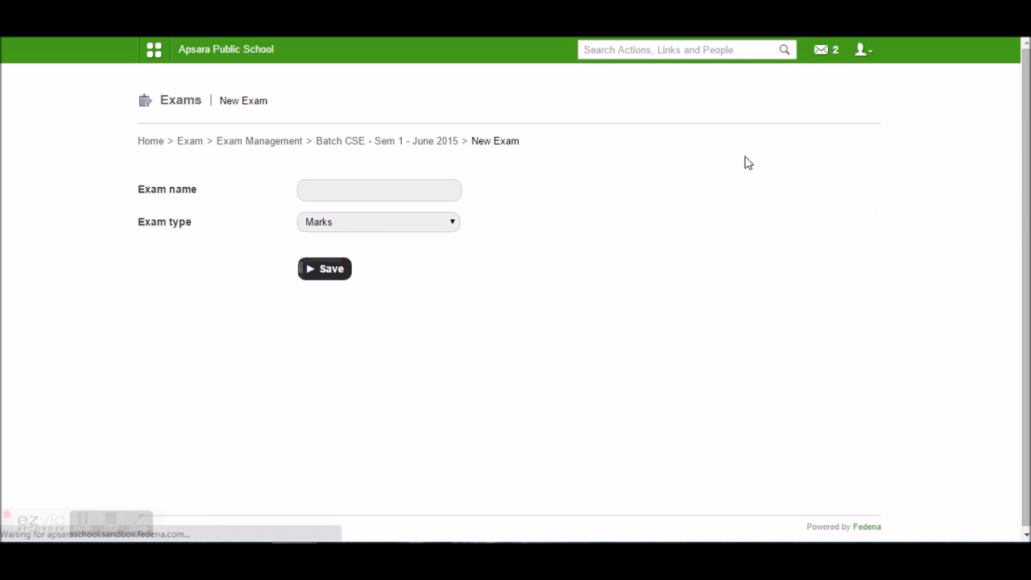
Name the new exam "Term 2", set its exam type to Marks and save it.
{"action": "left_click", "coordinate": [355, 196]}
{"action": "type", "text": "Term 2"}
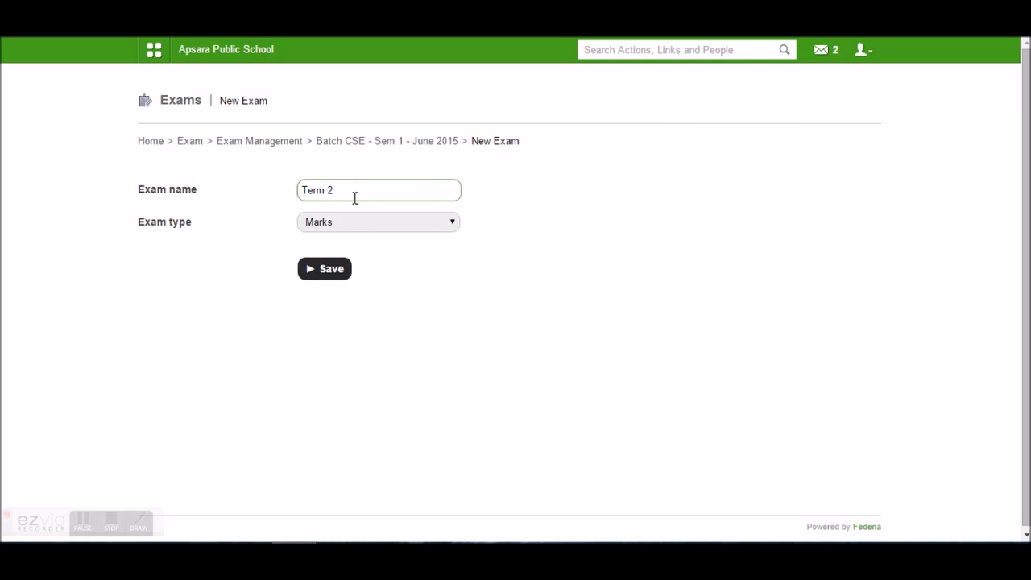
{"action": "left_click", "coordinate": [347, 223]}
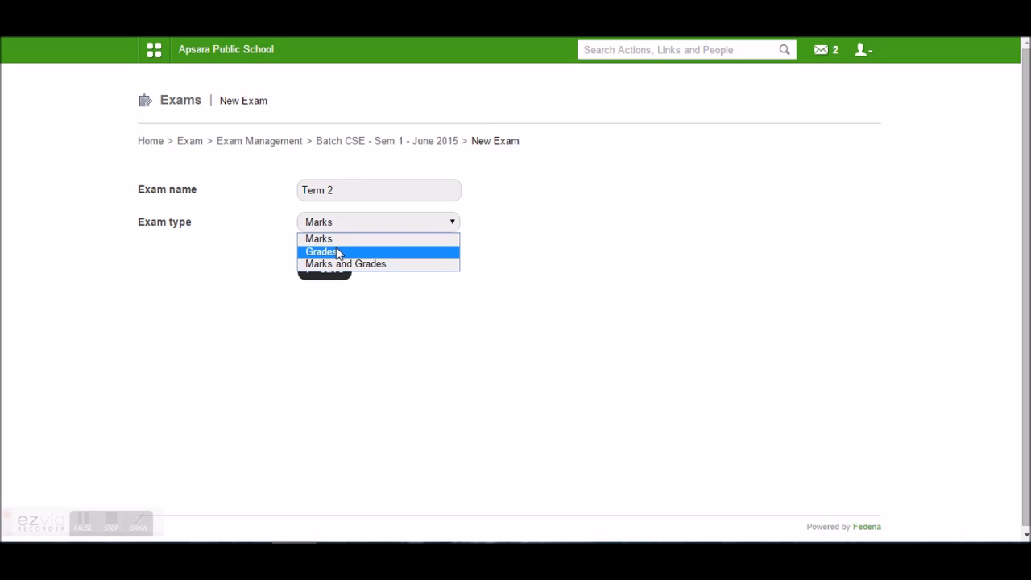
{"action": "left_click", "coordinate": [338, 242]}
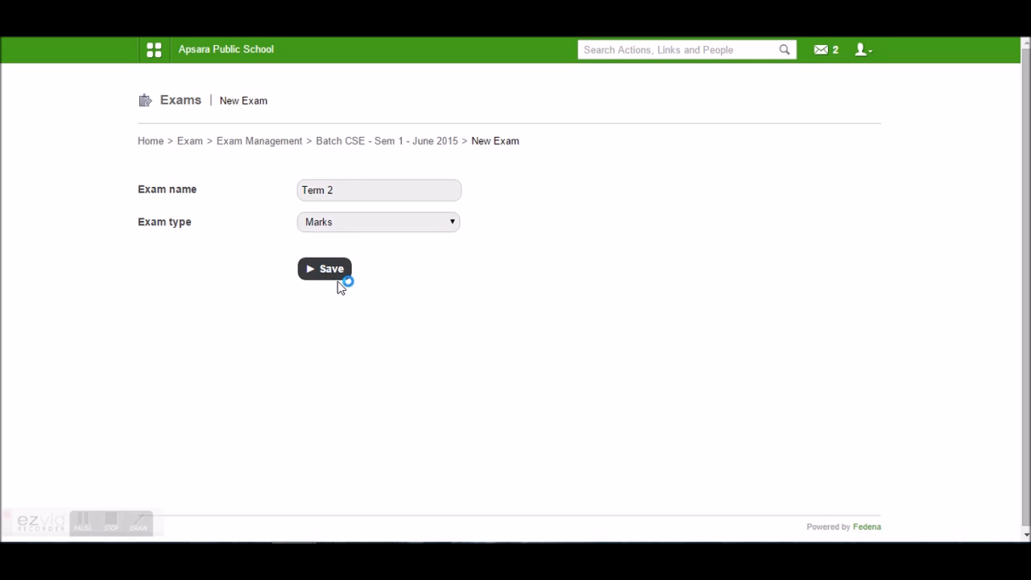
{"action": "left_click", "coordinate": [335, 280]}
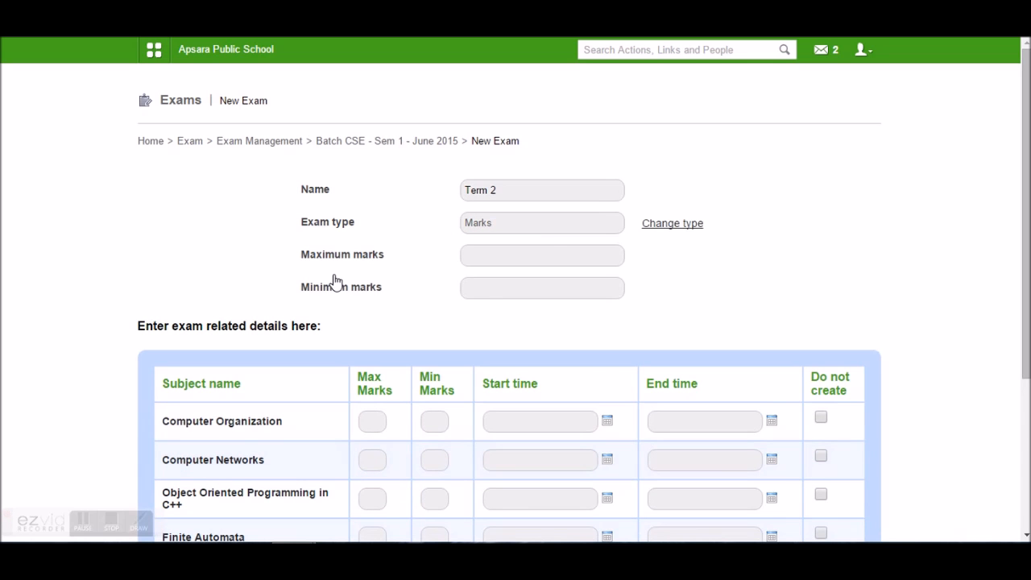
Set the exam's overall maximum marks to 100 and minimum marks to 0.
{"action": "scroll", "coordinate": [552, 245], "scroll_direction": "down", "scroll_amount": 1}
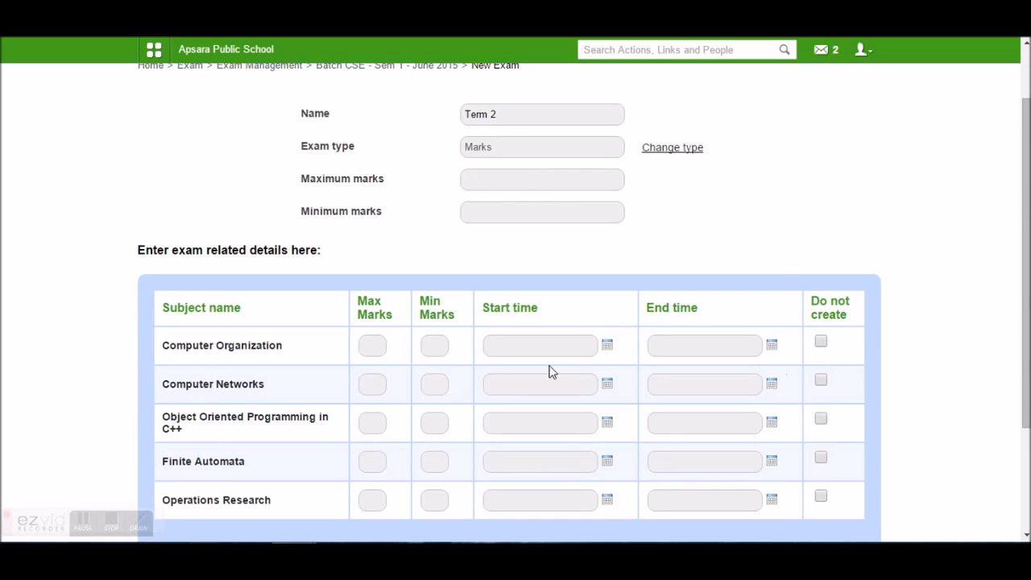
{"action": "left_click", "coordinate": [490, 183]}
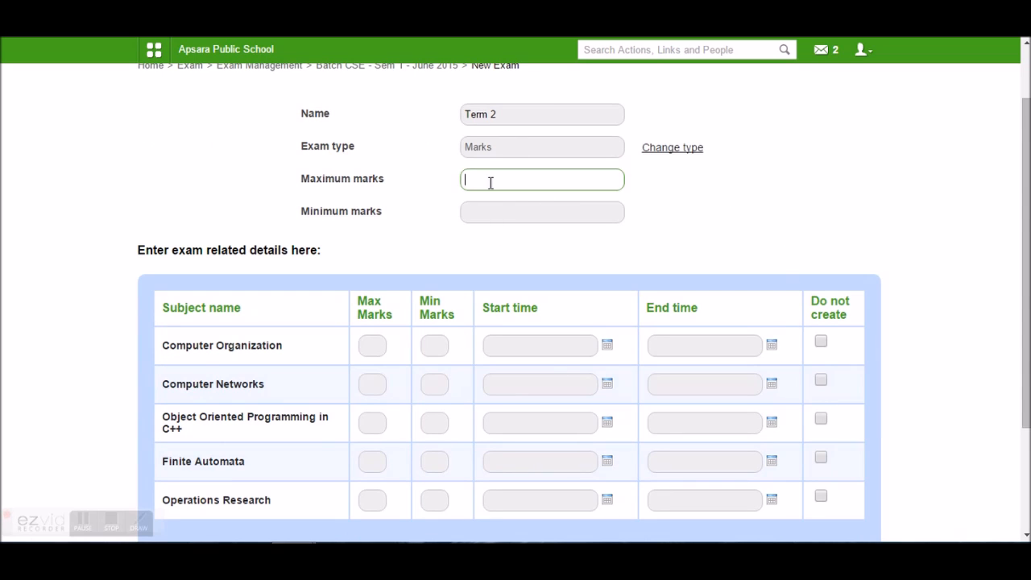
{"action": "type", "text": "100"}
{"action": "key", "text": "Tab"}
{"action": "type", "text": "0"}
{"action": "left_click", "coordinate": [433, 266]}
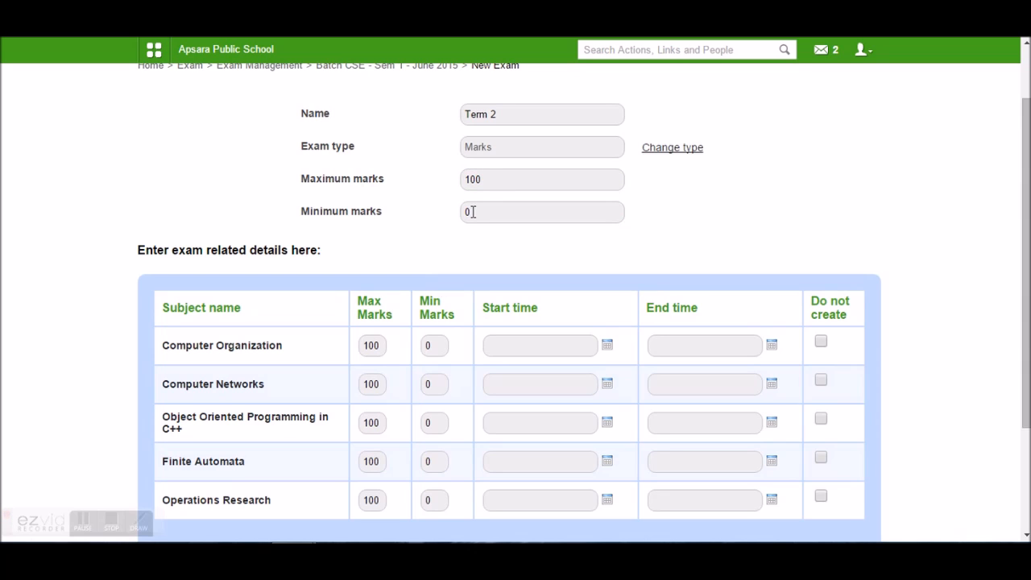
{"action": "left_click_drag", "start_coordinate": [490, 181], "coordinate": [464, 181]}
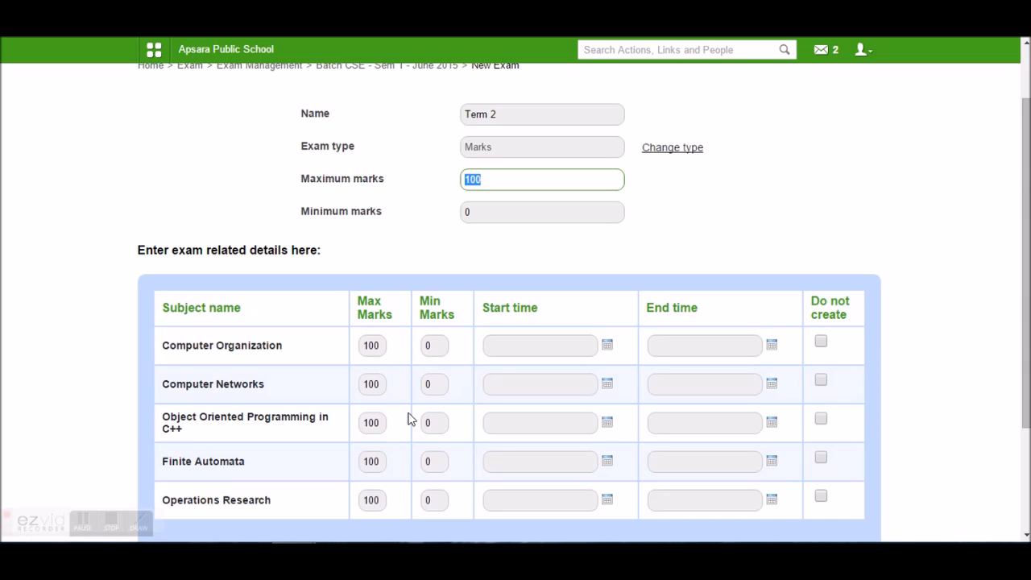
Change the maximum marks to 80 for Computer Organization and Object Oriented Programming in C++.
{"action": "scroll", "coordinate": [373, 354], "scroll_direction": "down", "scroll_amount": 1}
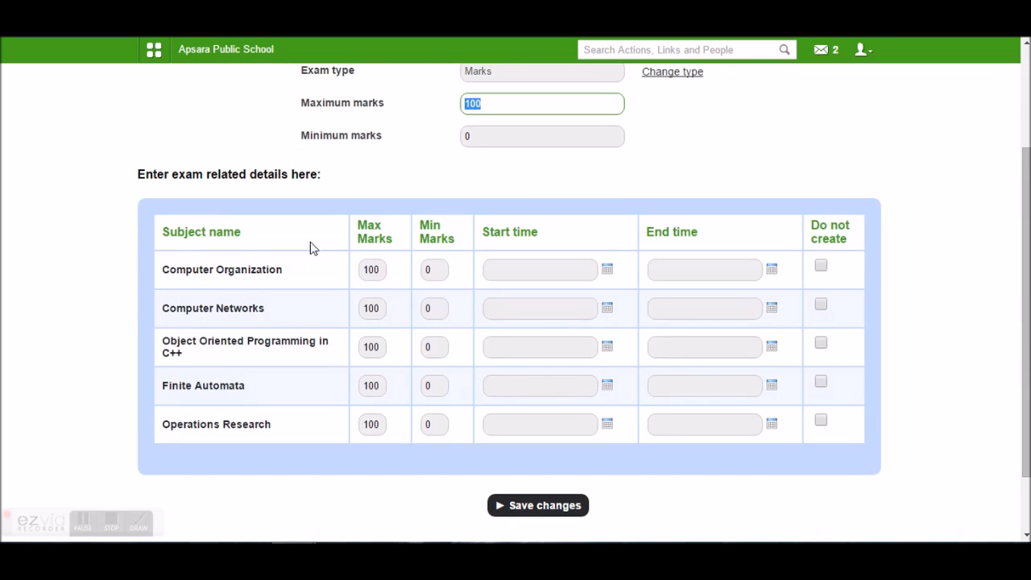
{"action": "double_click", "coordinate": [384, 267]}
{"action": "type", "text": "80"}
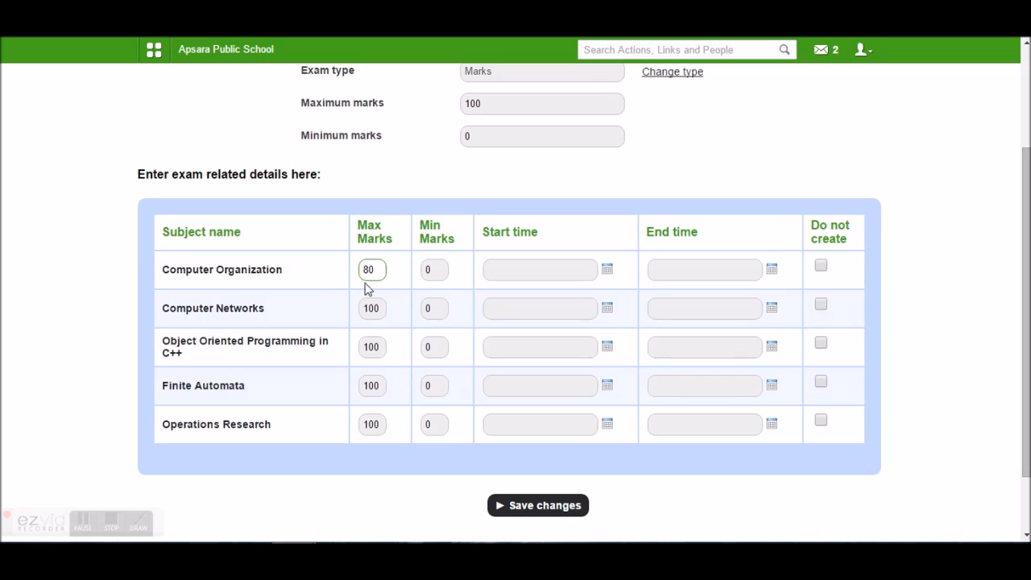
{"action": "double_click", "coordinate": [372, 347]}
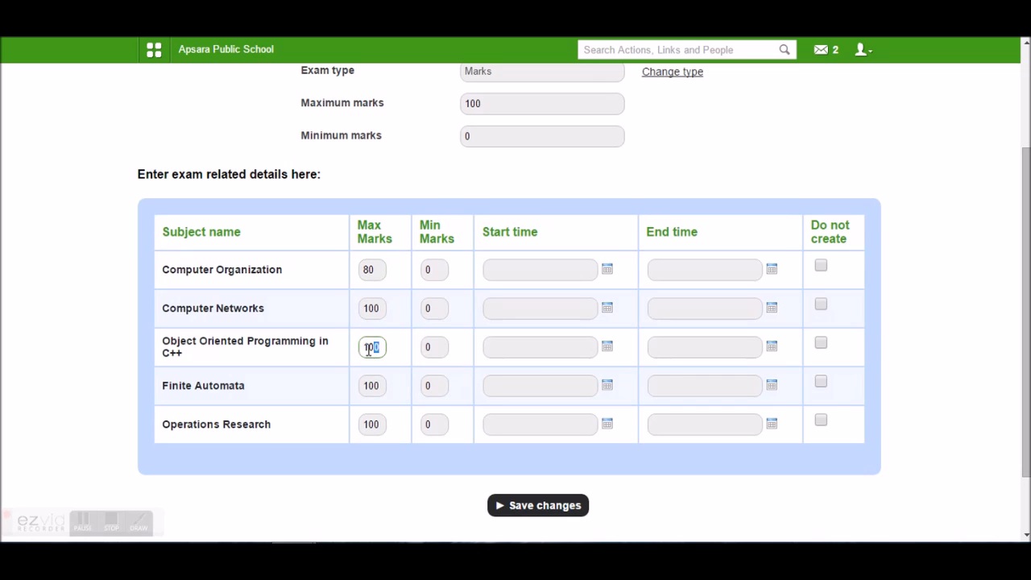
{"action": "type", "text": "80"}
Set the start and end times of Computer Organization and Computer Networks to the current time, 26 August 2015 10:55 AM.
{"action": "left_click", "coordinate": [607, 269]}
{"action": "left_click", "coordinate": [593, 416]}
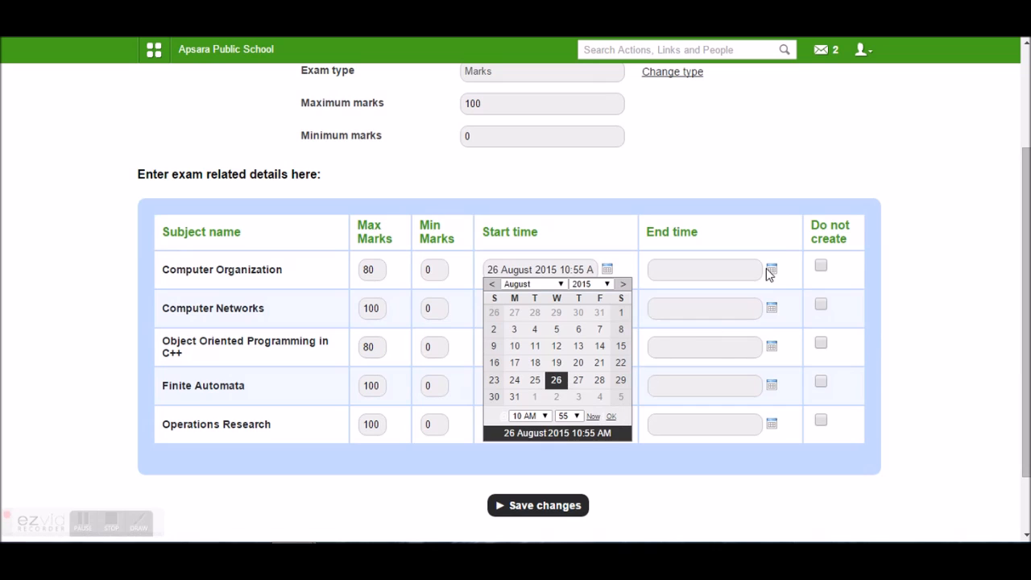
{"action": "left_click", "coordinate": [766, 268]}
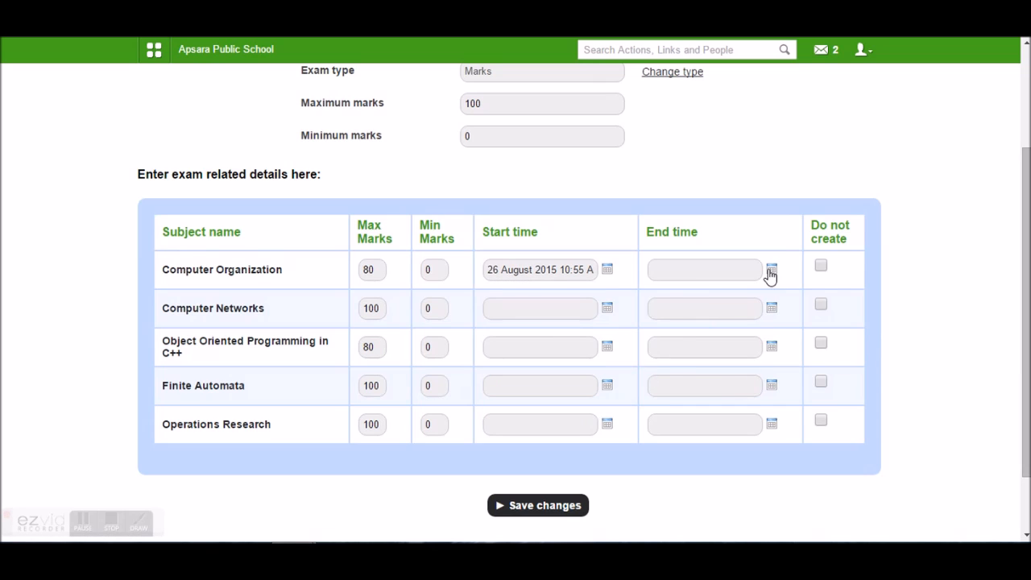
{"action": "left_click", "coordinate": [771, 270]}
{"action": "left_click", "coordinate": [763, 415]}
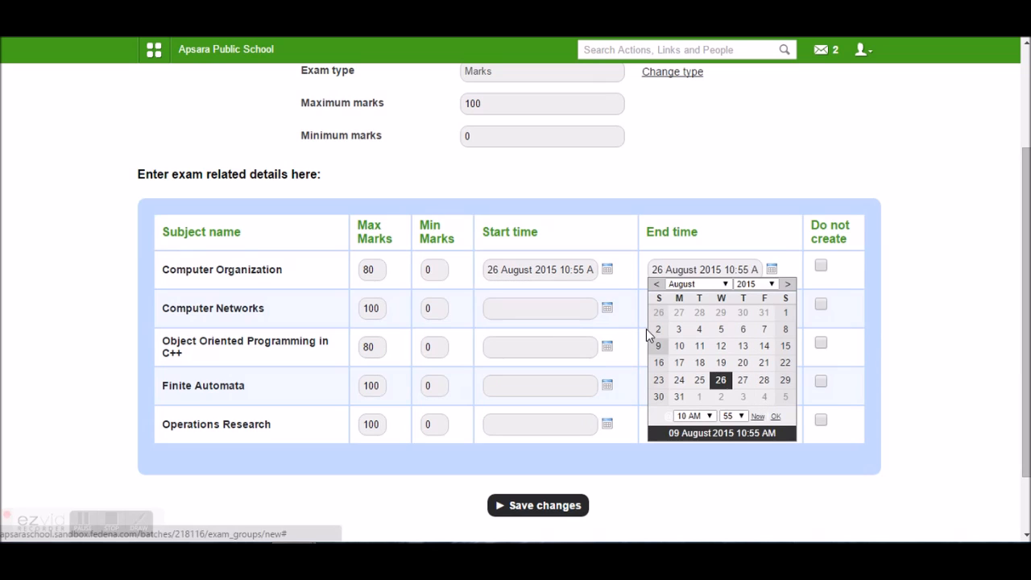
{"action": "left_click", "coordinate": [607, 308]}
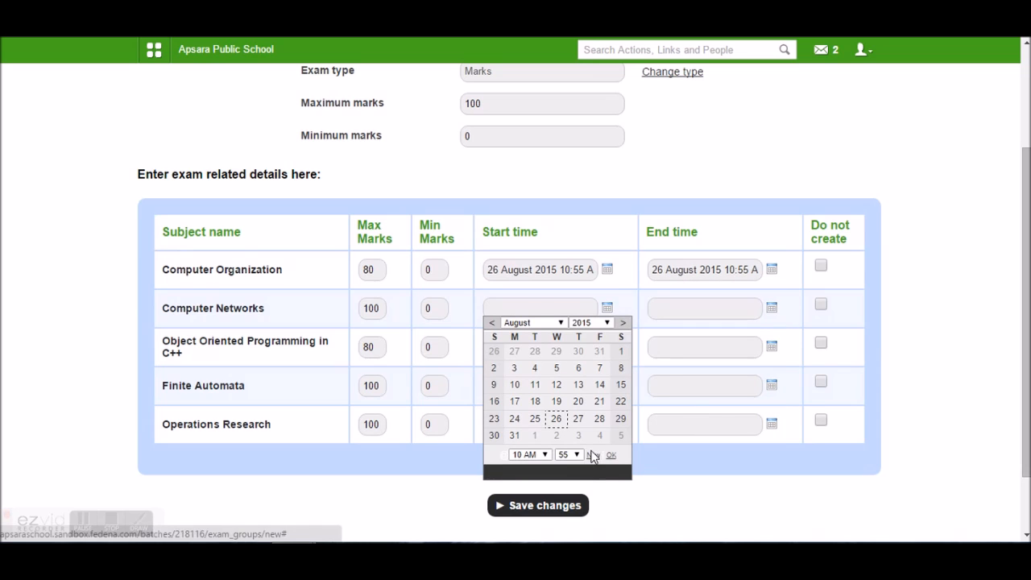
{"action": "left_click", "coordinate": [592, 455]}
{"action": "left_click", "coordinate": [770, 307]}
{"action": "left_click", "coordinate": [757, 456]}
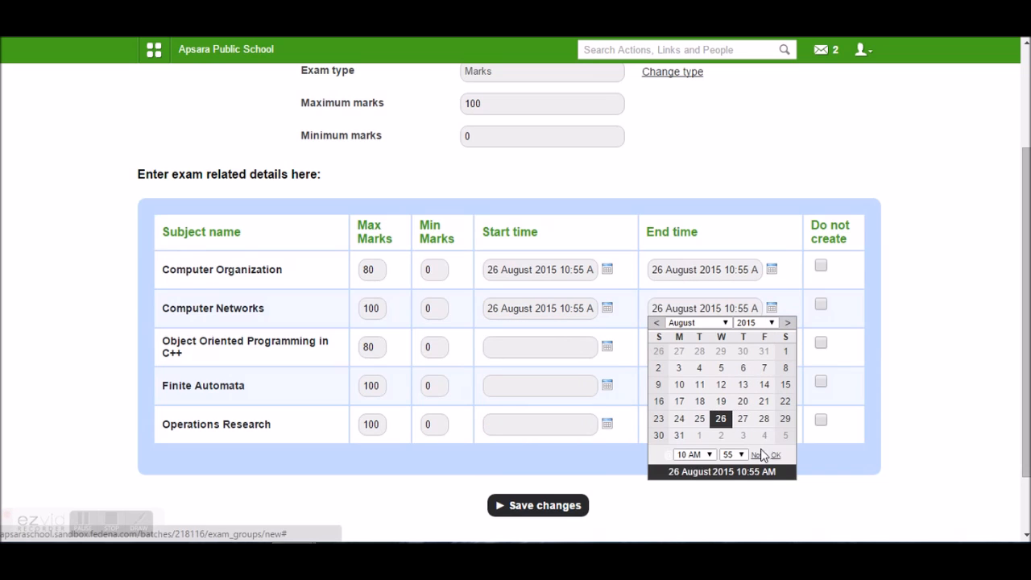
Set the start and end times of Object Oriented Programming in C++ and Finite Automata to the current time, 26 August 2015 10:55 AM.
{"action": "left_click", "coordinate": [607, 346]}
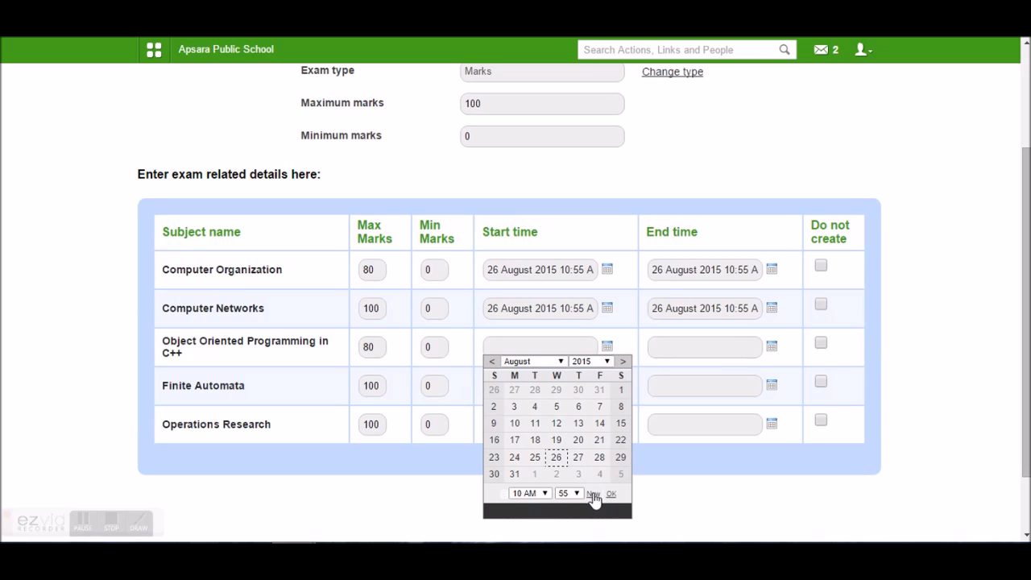
{"action": "left_click", "coordinate": [593, 494]}
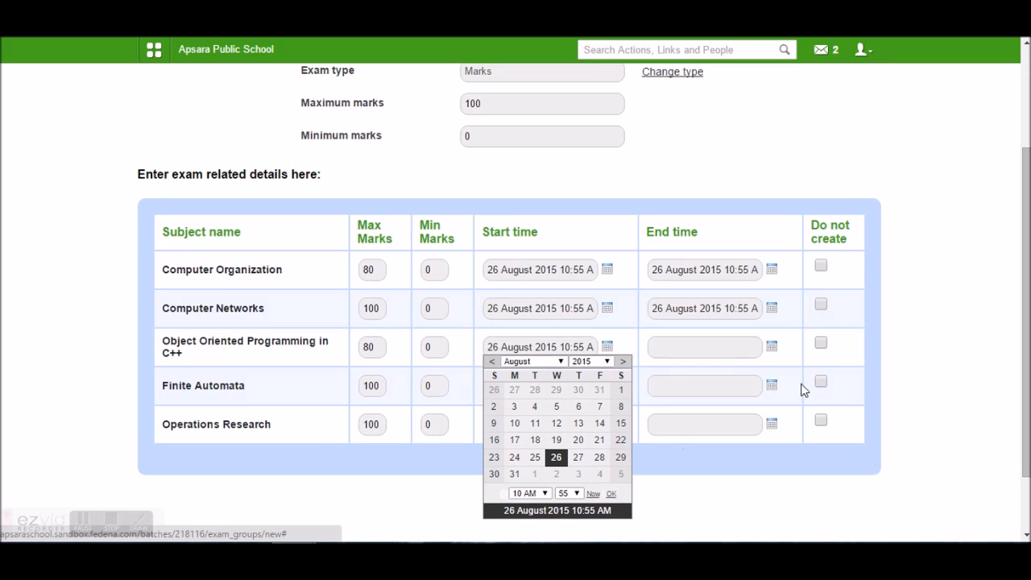
{"action": "left_click", "coordinate": [771, 346]}
{"action": "left_click", "coordinate": [757, 495]}
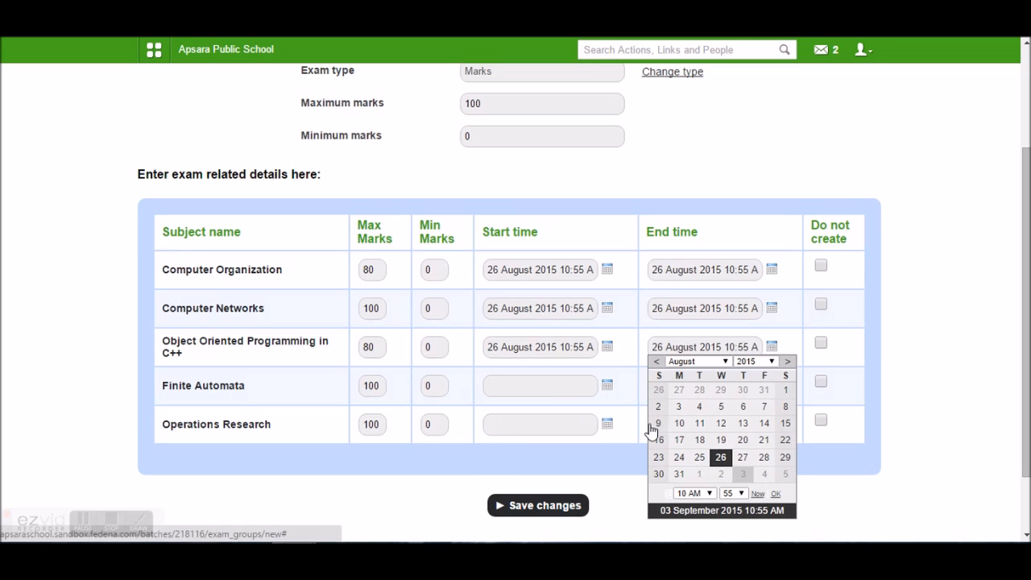
{"action": "left_click", "coordinate": [608, 387]}
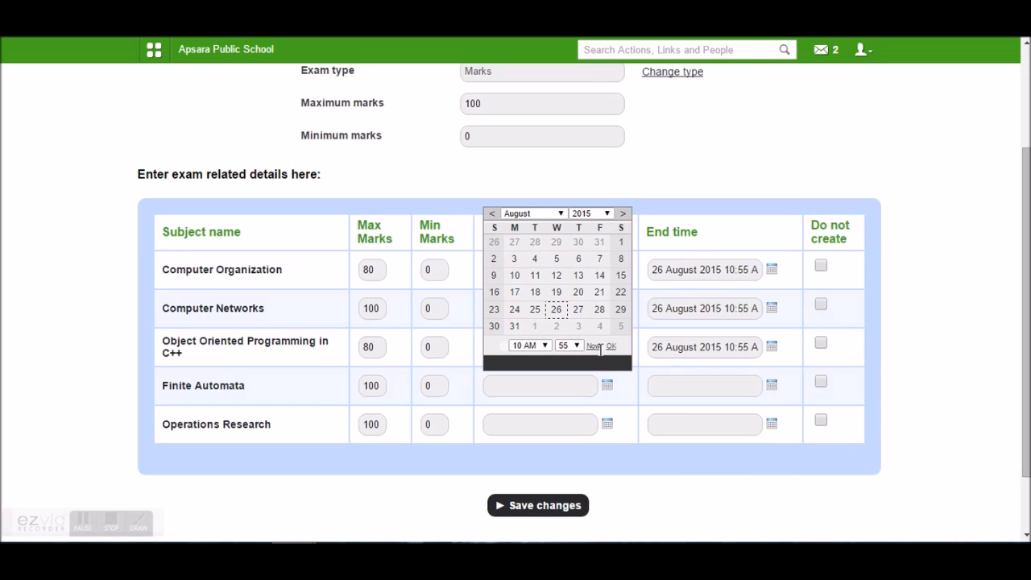
{"action": "left_click", "coordinate": [594, 346]}
{"action": "left_click", "coordinate": [771, 386]}
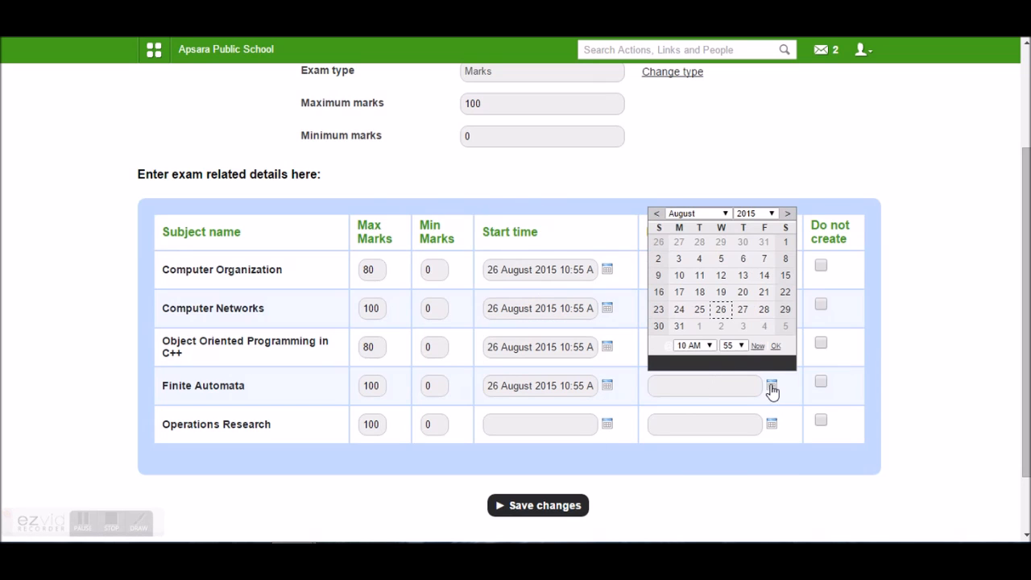
{"action": "left_click", "coordinate": [757, 346]}
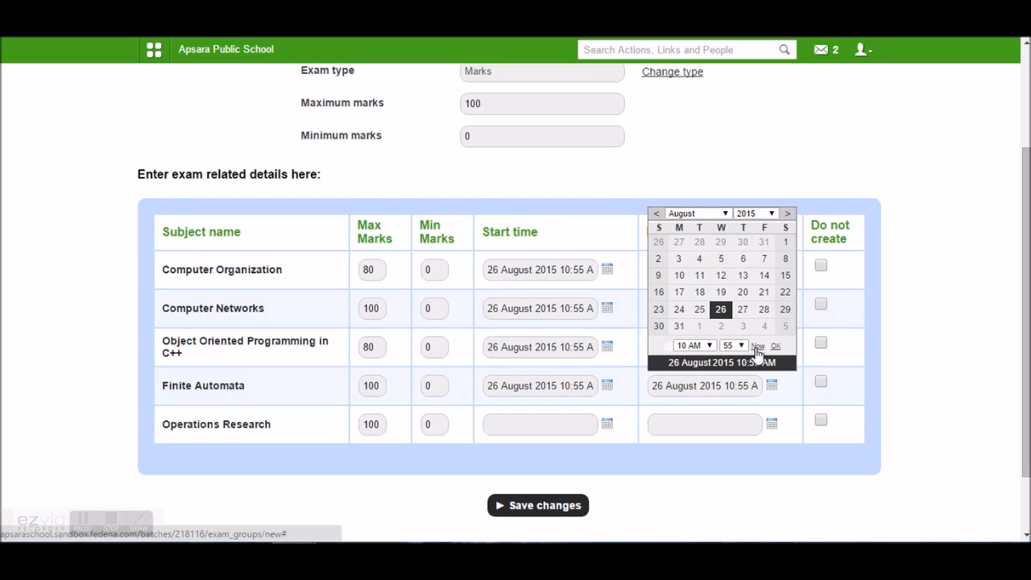
Mark Operations Research as not to create and save the Term 2 exam group.
{"action": "left_click", "coordinate": [852, 282]}
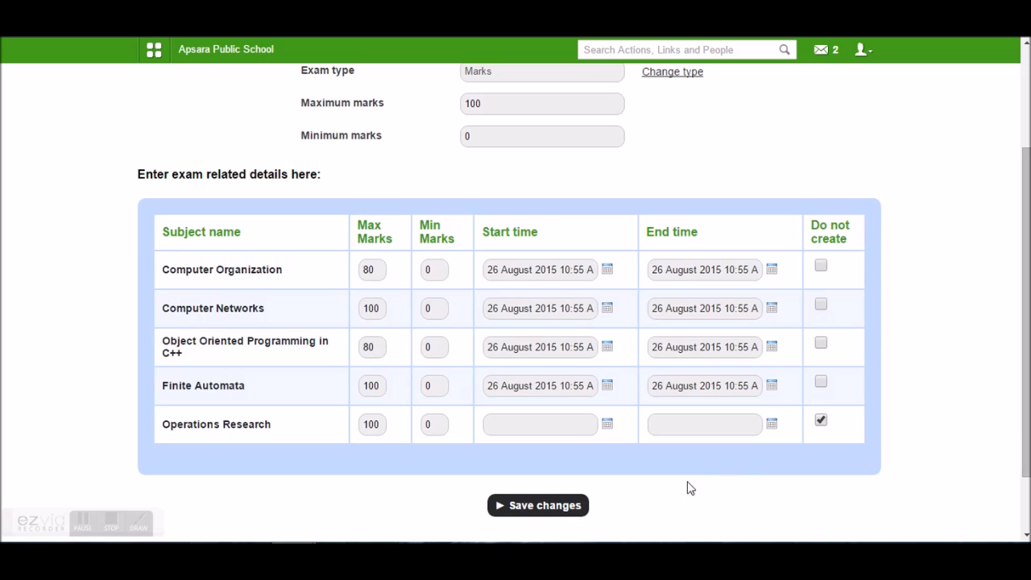
{"action": "left_click", "coordinate": [558, 508]}
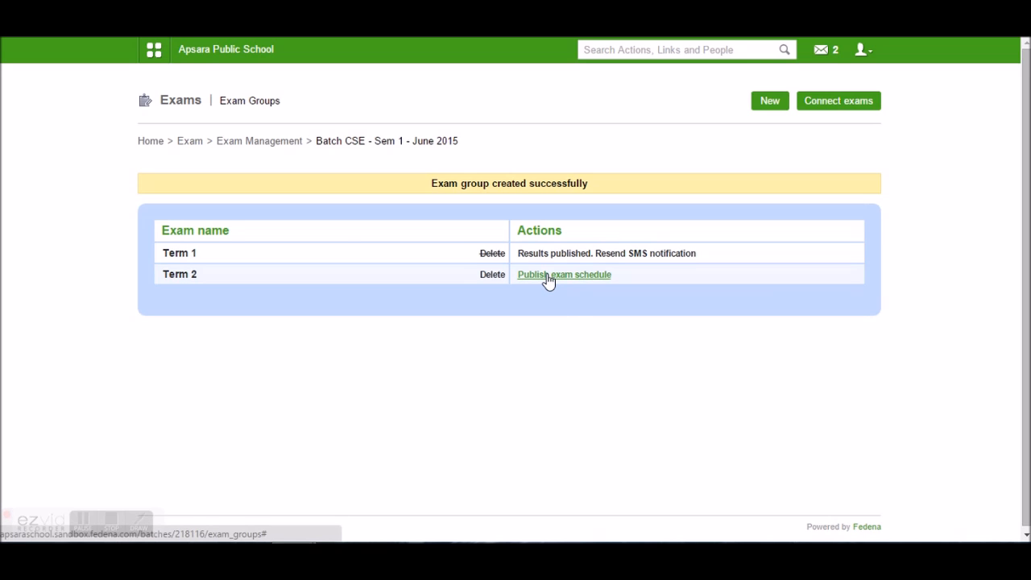
Publish the Term 2 exam schedule and open the result entry for its subject Computer Organization.
{"action": "left_click", "coordinate": [547, 277]}
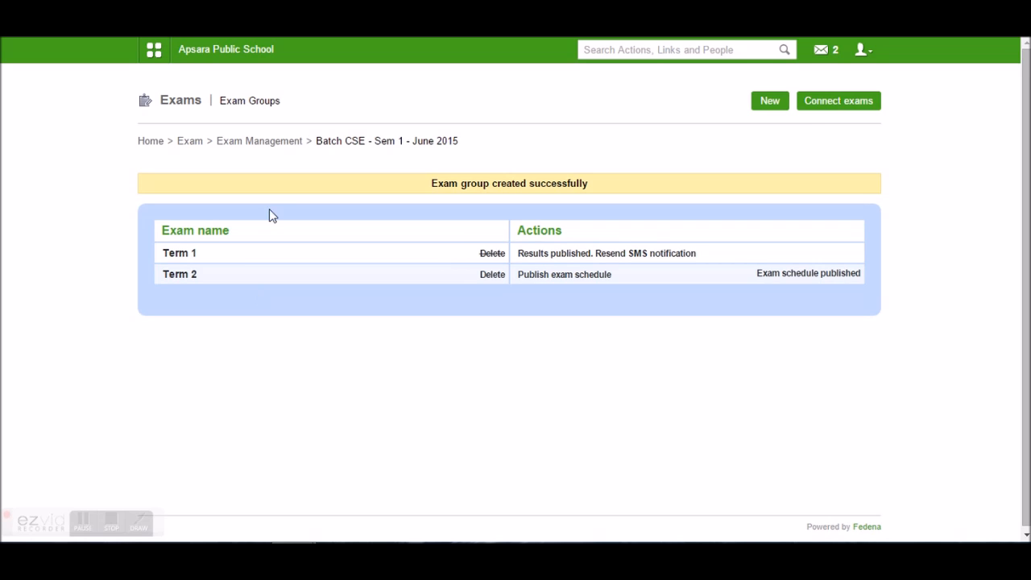
{"action": "left_click", "coordinate": [185, 276]}
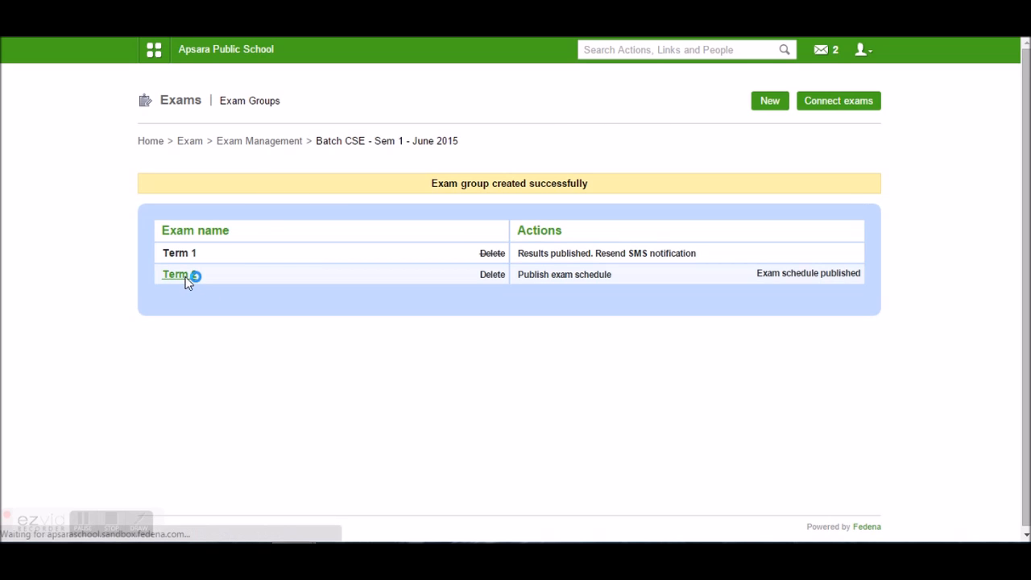
{"action": "left_click", "coordinate": [302, 277]}
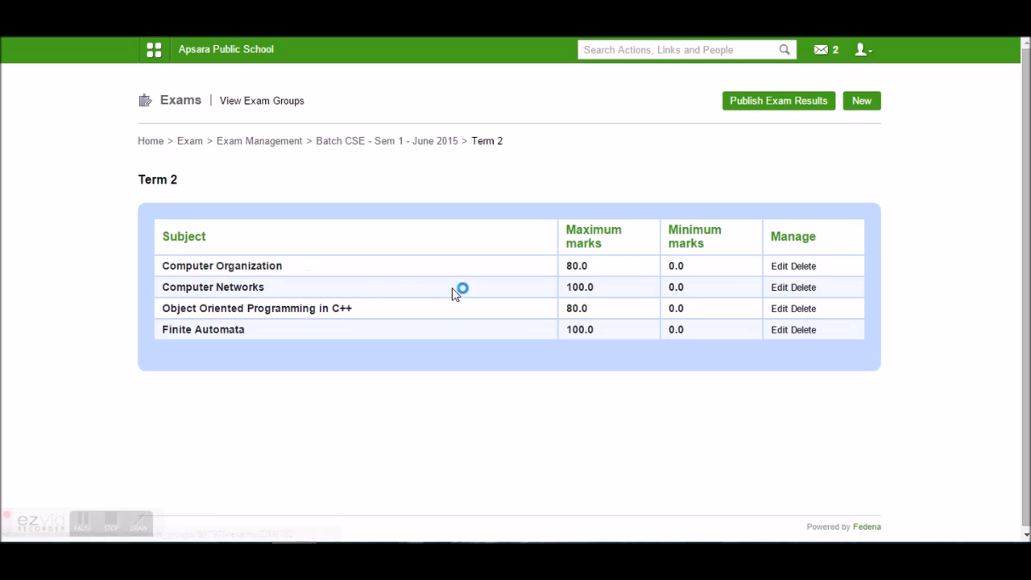
{"action": "left_click", "coordinate": [230, 272]}
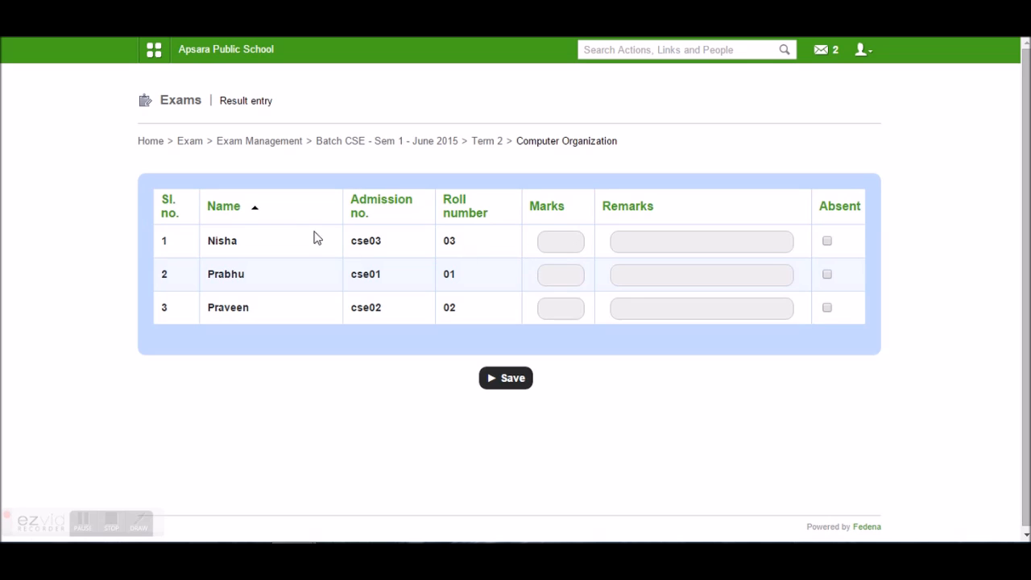
Sort the student list by name, by admission number and finally by ascending roll number.
{"action": "left_click", "coordinate": [251, 213]}
{"action": "left_click", "coordinate": [252, 218]}
{"action": "left_click", "coordinate": [412, 207]}
{"action": "left_click", "coordinate": [482, 217]}
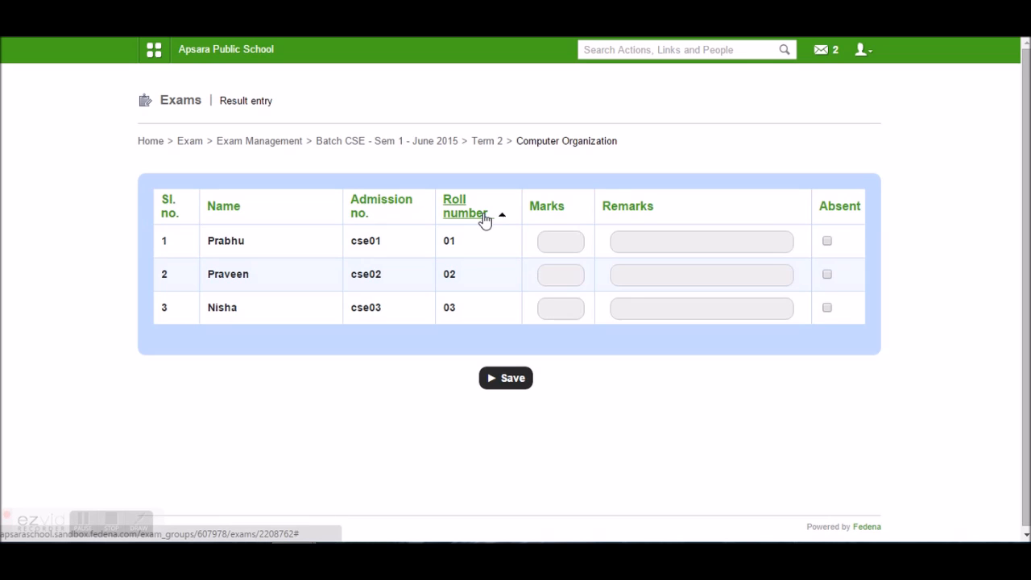
Enter Computer Organization marks of 75, 80 and 75 for the three students in roll-number order and save them.
{"action": "left_click", "coordinate": [562, 244]}
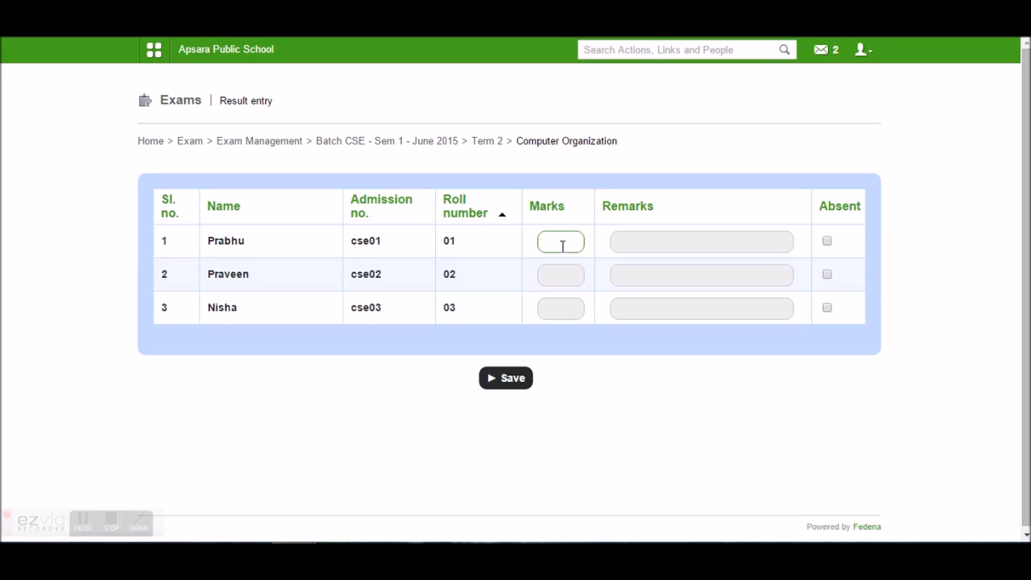
{"action": "type", "text": "75"}
{"action": "left_click", "coordinate": [540, 277]}
{"action": "type", "text": "80"}
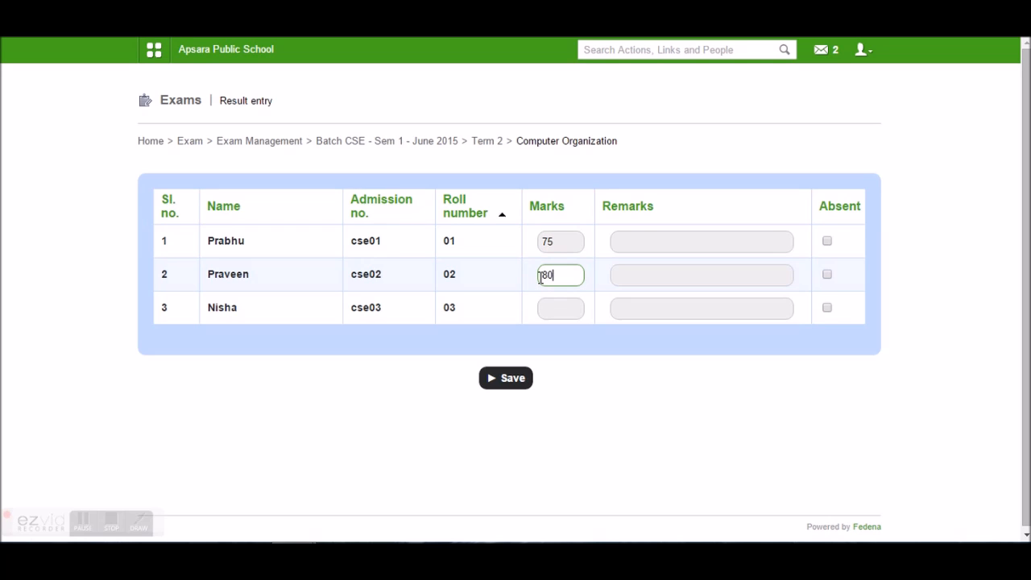
{"action": "left_click", "coordinate": [550, 310]}
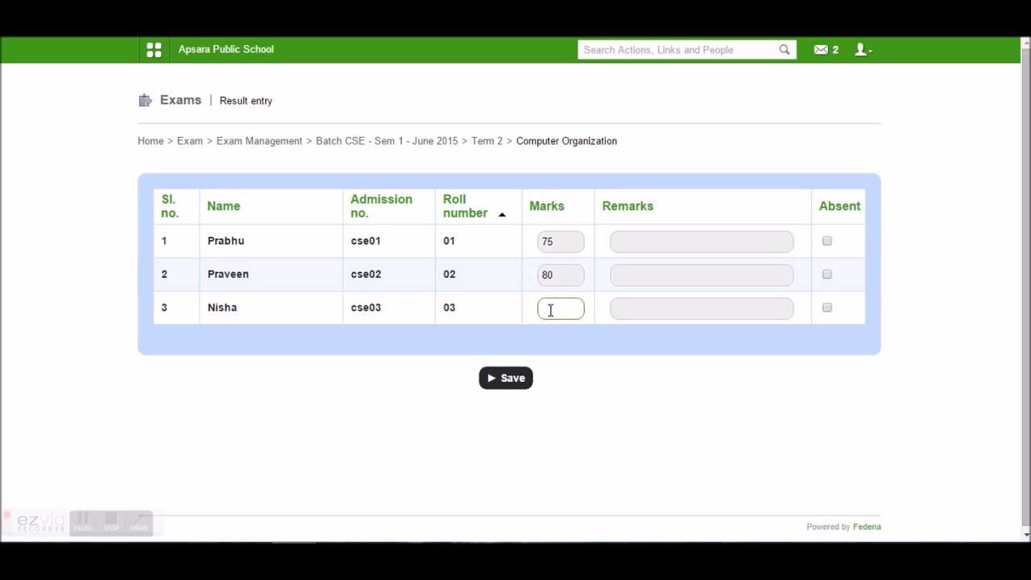
{"action": "type", "text": "75"}
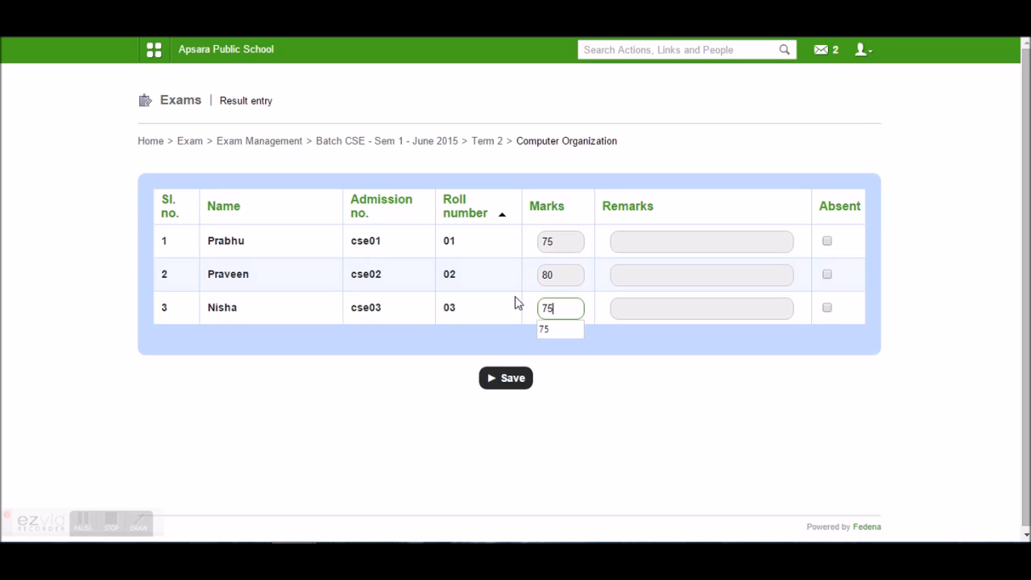
{"action": "left_click", "coordinate": [626, 384]}
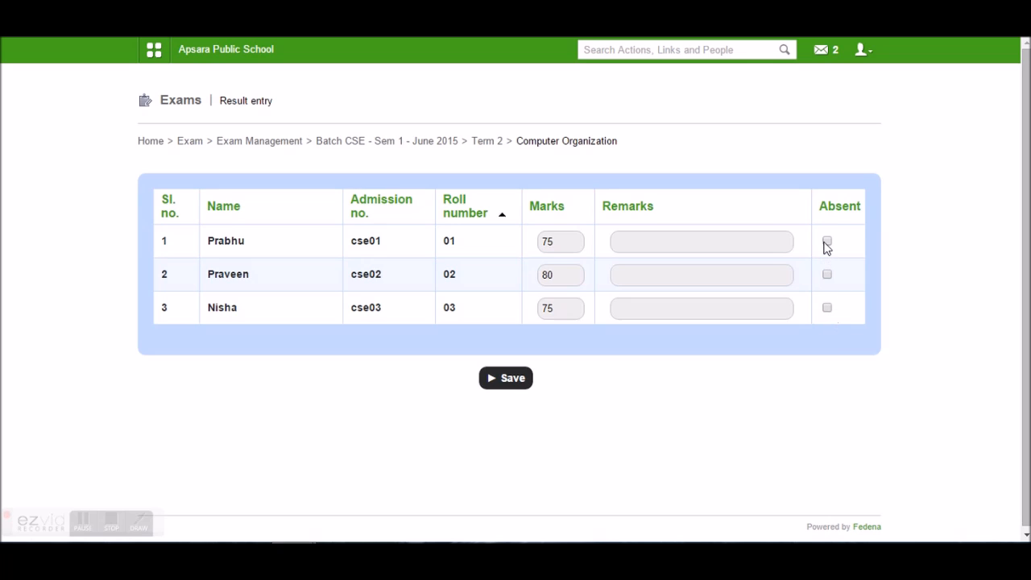
{"action": "left_click", "coordinate": [497, 384]}
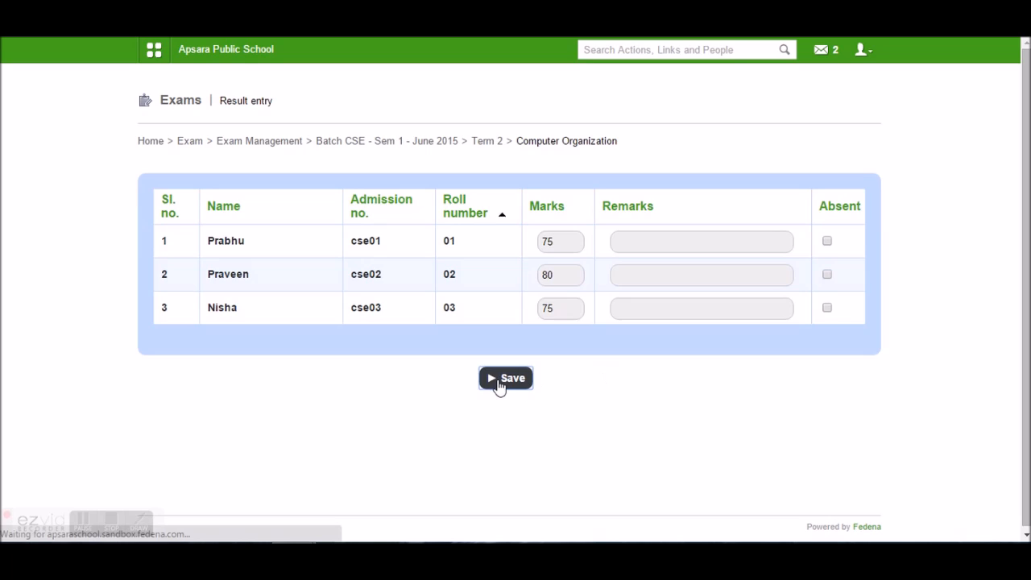
Enter Computer Networks marks of 80 for all three students in the Term 2 exam and save them.
{"action": "left_click", "coordinate": [484, 144]}
{"action": "left_click", "coordinate": [214, 291]}
{"action": "left_click", "coordinate": [553, 241]}
{"action": "type", "text": "80"}
{"action": "key", "text": "Tab"}
{"action": "key", "text": "Tab"}
{"action": "key", "text": "Tab"}
{"action": "type", "text": "80"}
{"action": "key", "text": "Tab"}
{"action": "key", "text": "Tab"}
{"action": "key", "text": "Tab"}
{"action": "type", "text": "80"}
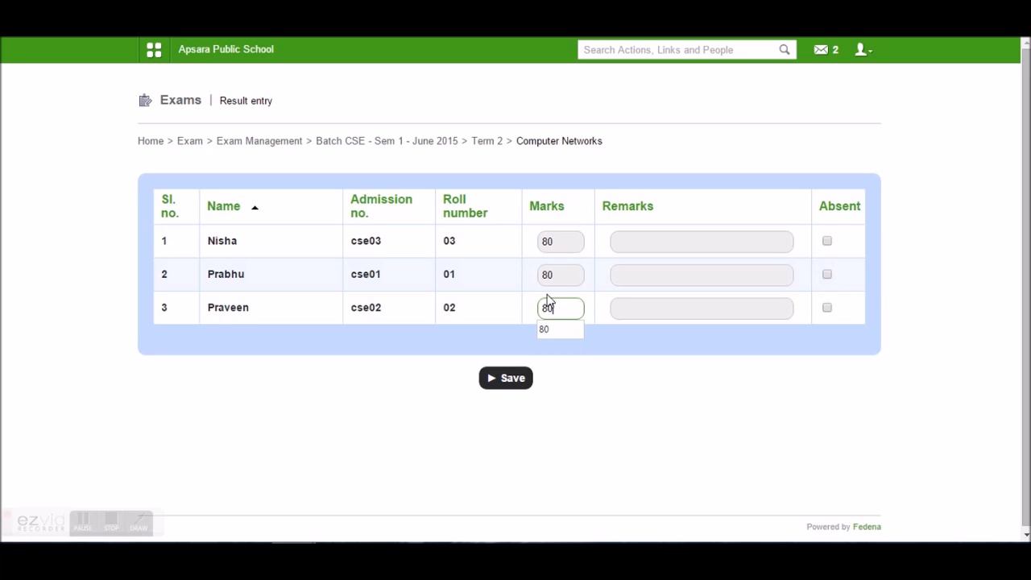
{"action": "left_click", "coordinate": [507, 382]}
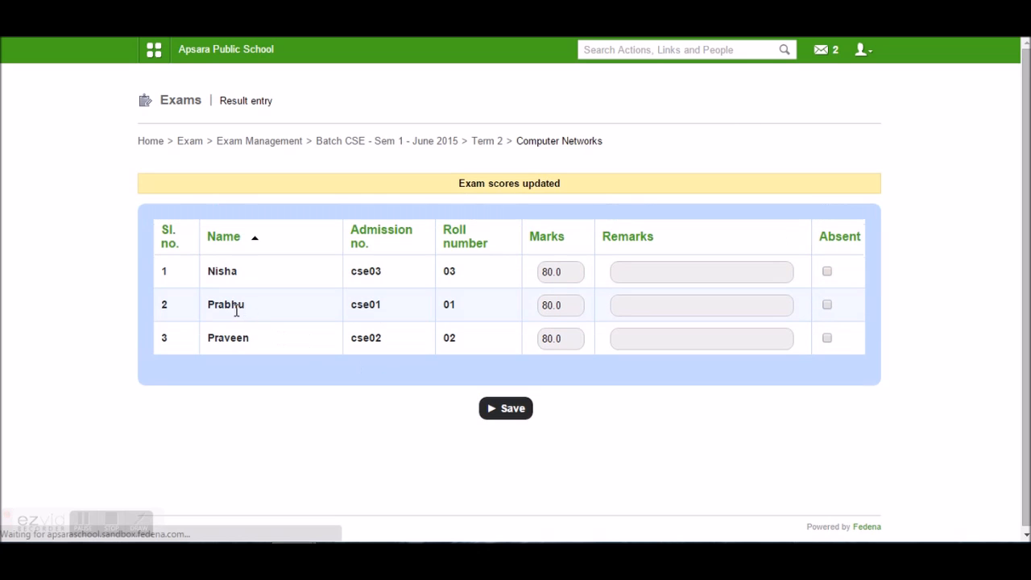
Save Object Oriented Programming in C++ marks of 75, 65 and 60 in listed order, with the remark "good" for the first student.
{"action": "left_click", "coordinate": [483, 142]}
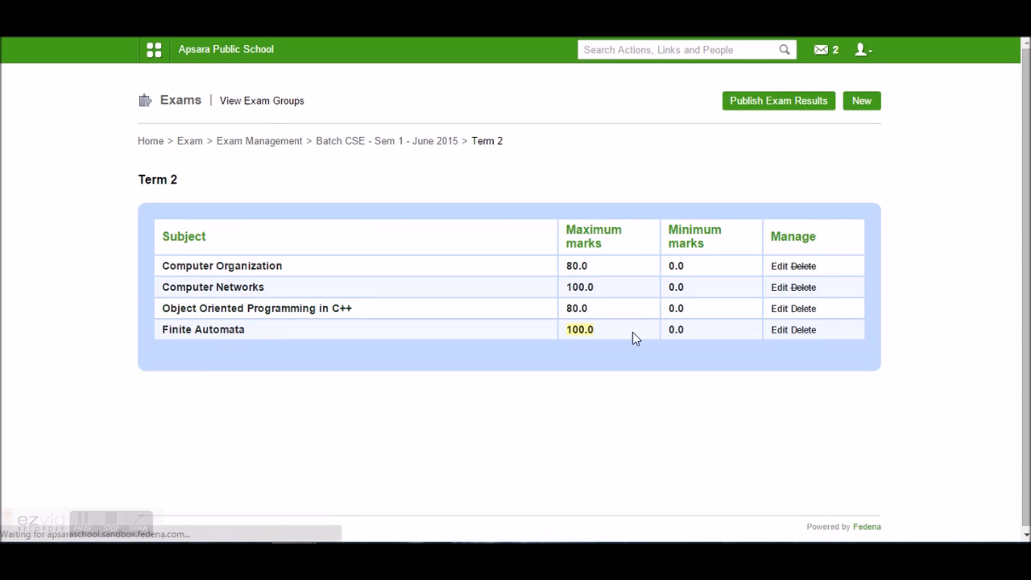
{"action": "left_click", "coordinate": [578, 243]}
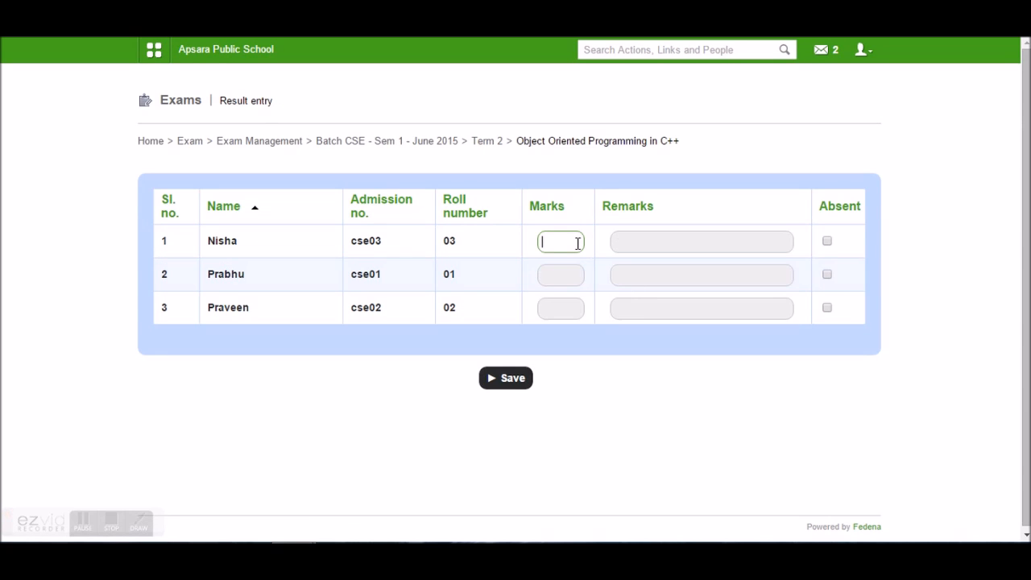
{"action": "type", "text": "75"}
{"action": "key", "text": "Tab"}
{"action": "key", "text": "Tab"}
{"action": "key", "text": "Tab"}
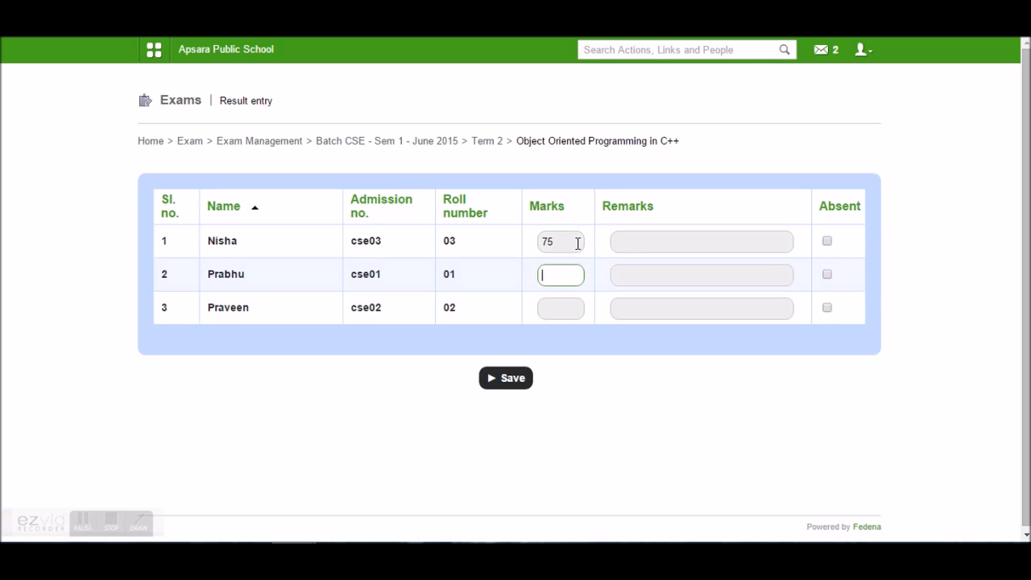
{"action": "type", "text": "65"}
{"action": "left_click", "coordinate": [558, 304]}
{"action": "type", "text": "60"}
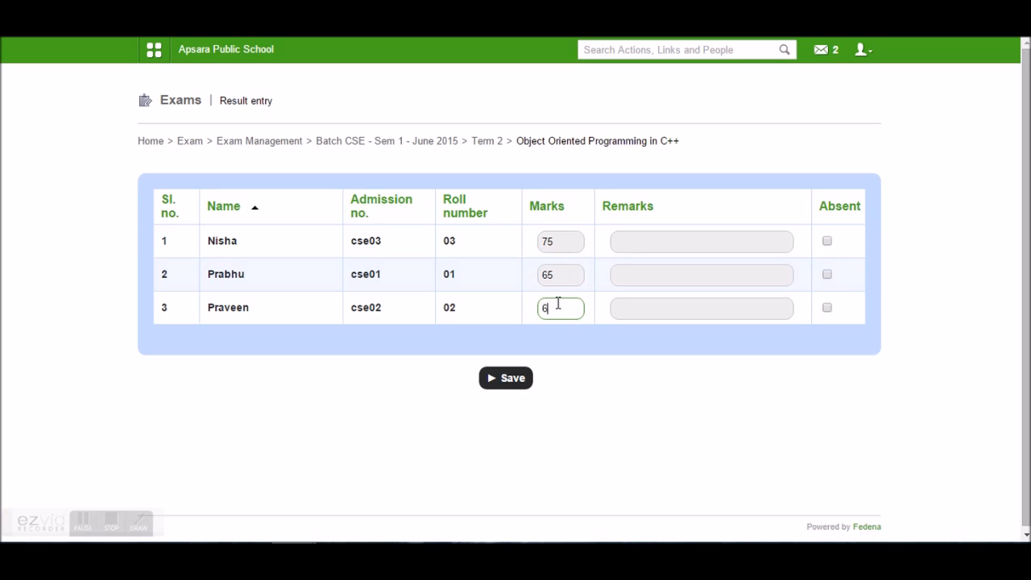
{"action": "left_click", "coordinate": [644, 244]}
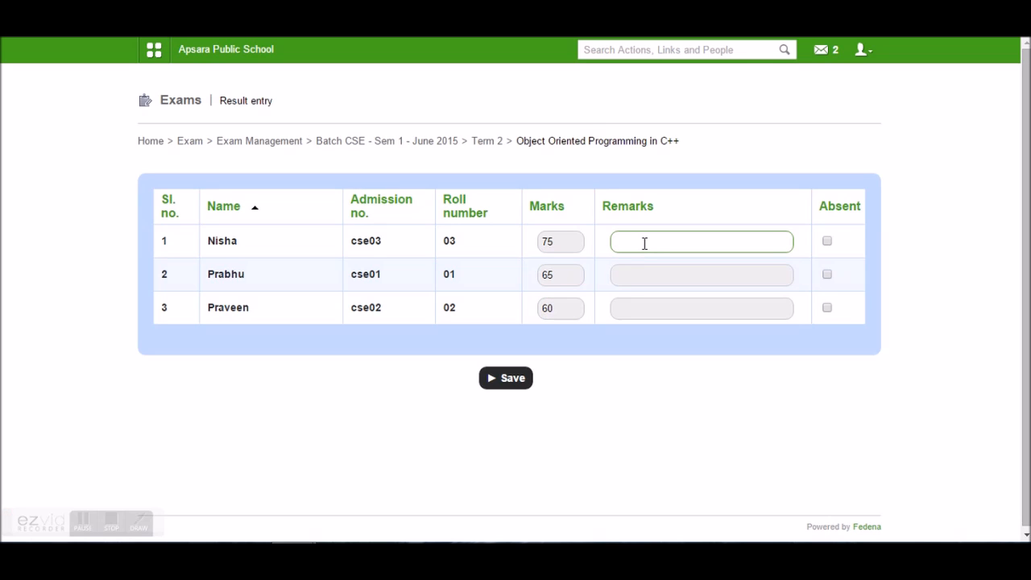
{"action": "type", "text": "d"}
{"action": "left_click", "coordinate": [520, 380]}
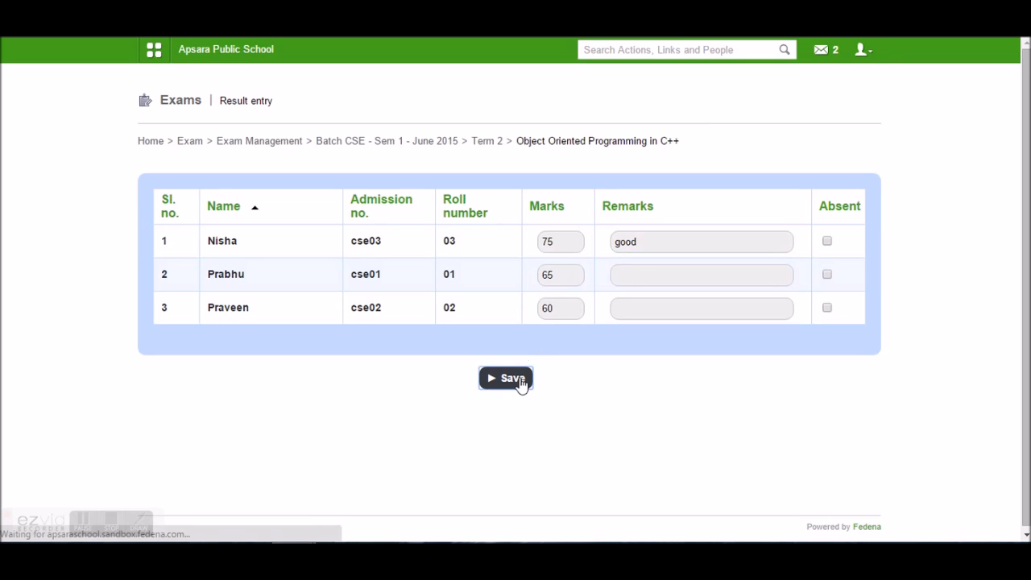
Enter Finite Automata marks of 90, 90 and 85 for the three students in listed order and save them.
{"action": "left_click", "coordinate": [489, 143]}
{"action": "left_click", "coordinate": [229, 331]}
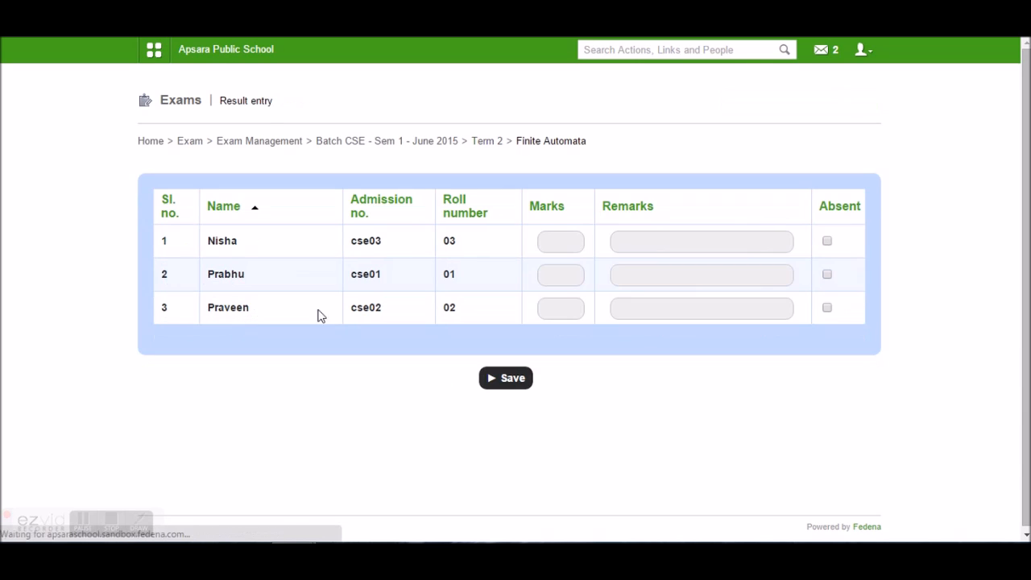
{"action": "left_click", "coordinate": [571, 235]}
{"action": "type", "text": "90"}
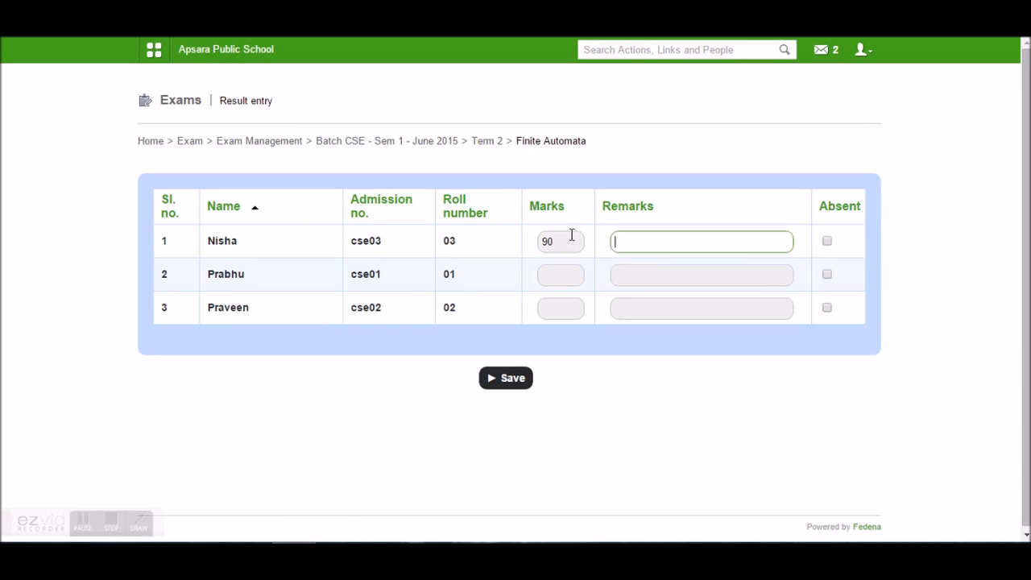
{"action": "key", "text": "Tab"}
{"action": "key", "text": "Tab"}
{"action": "key", "text": "Tab"}
{"action": "type", "text": "90"}
{"action": "key", "text": "Tab"}
{"action": "key", "text": "Tab"}
{"action": "key", "text": "Tab"}
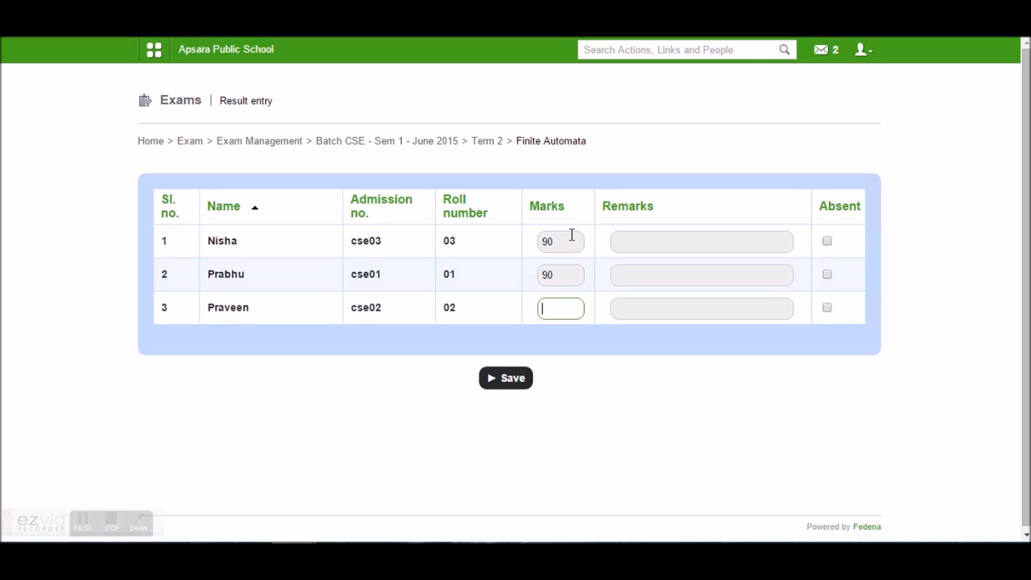
{"action": "type", "text": "85"}
{"action": "key", "text": "Return"}
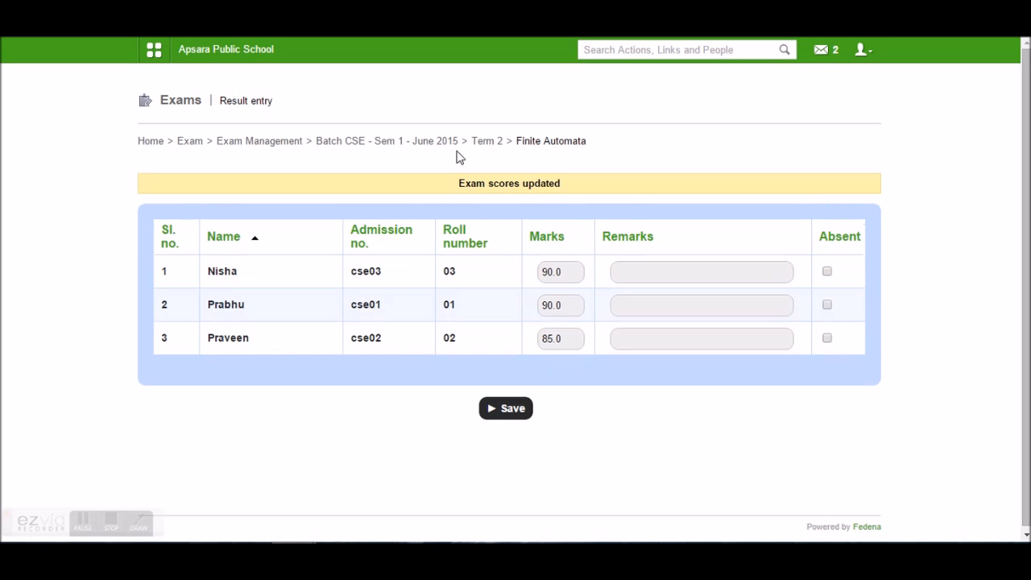
Return to the exam groups of batch CSE - Sem 1 - June 2015 and publish the Term 2 exam results.
{"action": "left_click", "coordinate": [493, 143]}
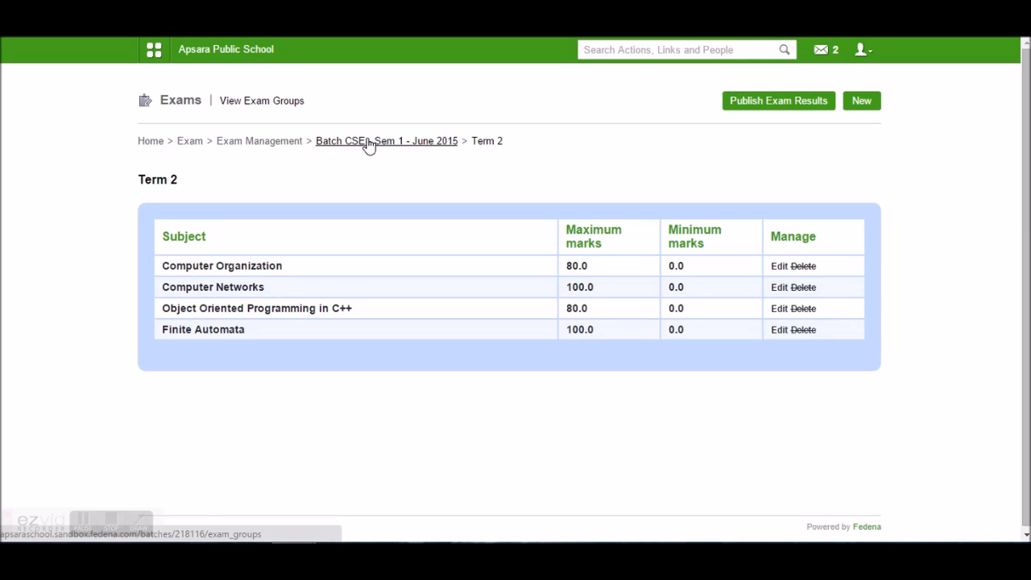
{"action": "left_click", "coordinate": [368, 143]}
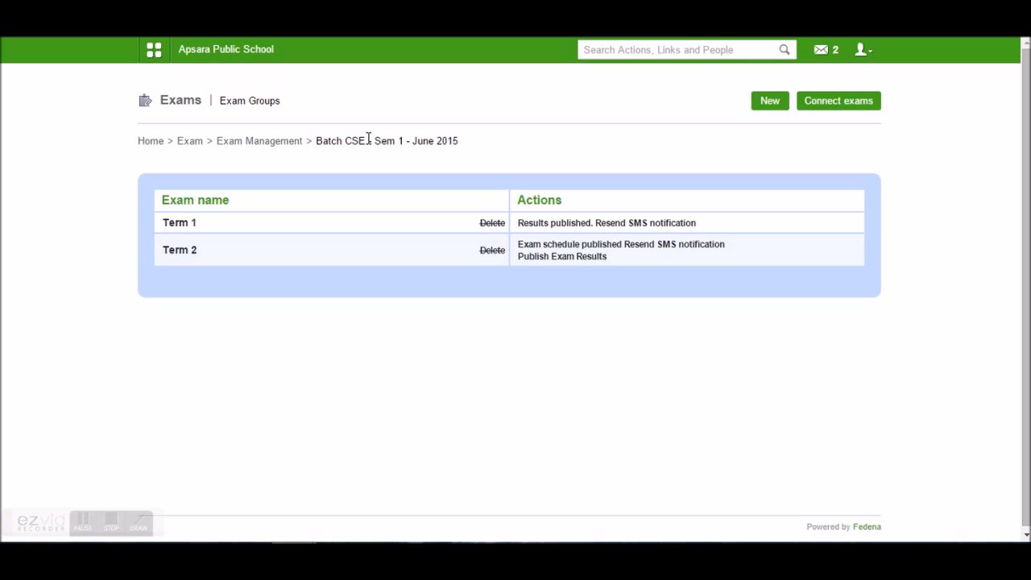
{"action": "left_click", "coordinate": [550, 265]}
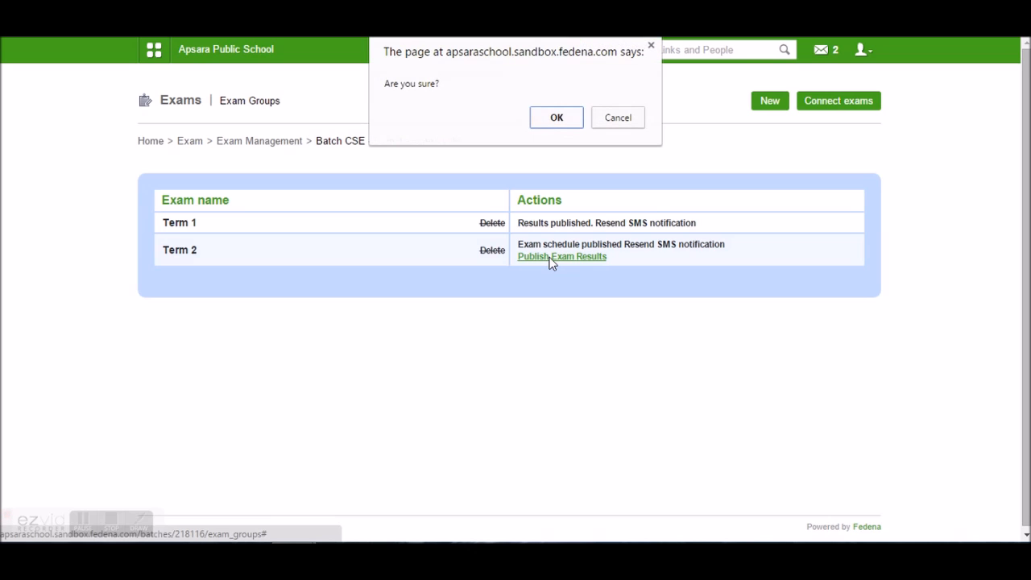
{"action": "left_click", "coordinate": [569, 119]}
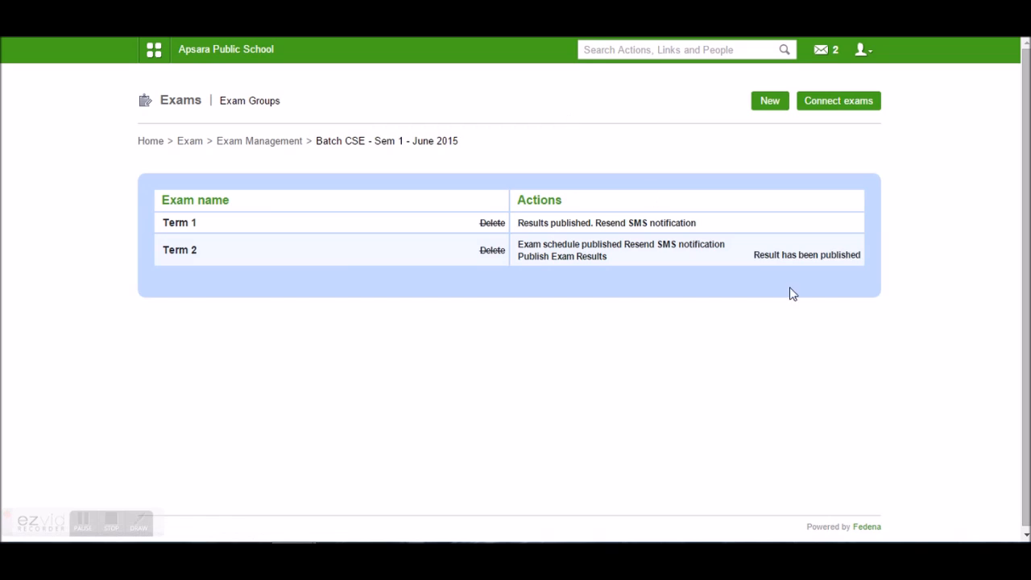
{"action": "left_click_drag", "start_coordinate": [769, 255], "coordinate": [867, 259]}
{"action": "left_click", "coordinate": [867, 259]}
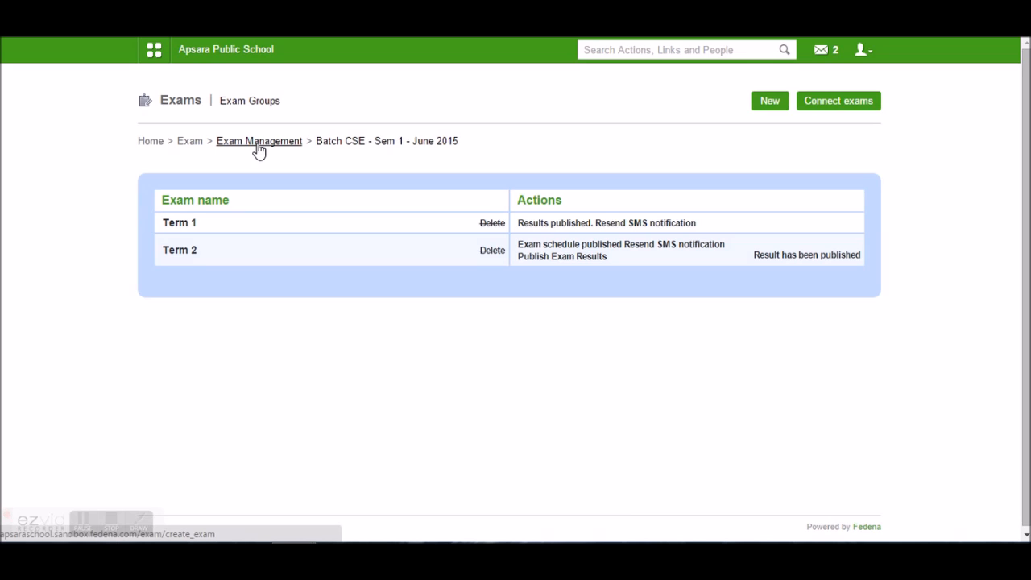
Open the batch's exam connection page and include both Term 1 and Term 2 in the grouping.
{"action": "left_click", "coordinate": [852, 111]}
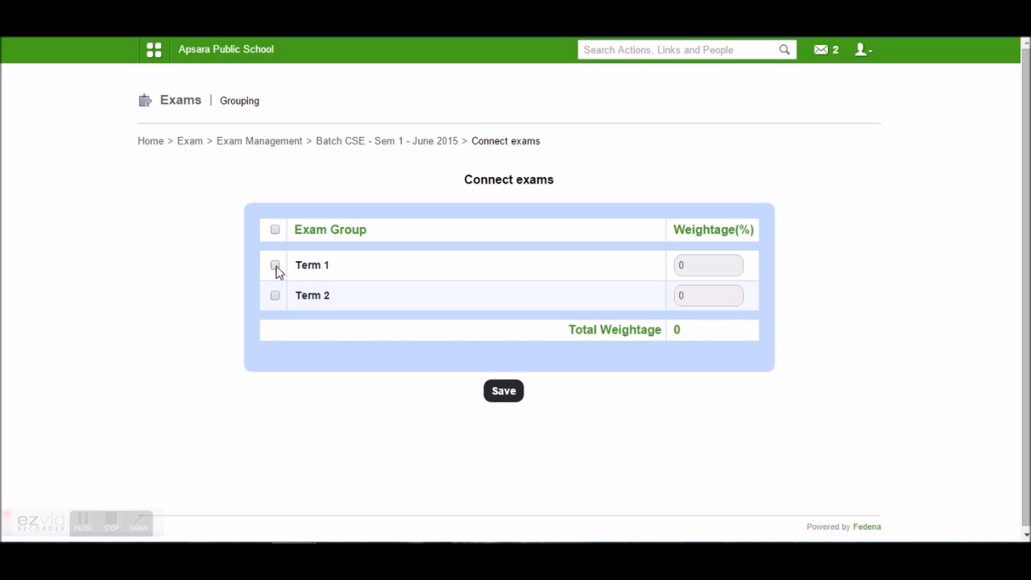
{"action": "left_click_drag", "start_coordinate": [329, 272], "coordinate": [306, 271]}
{"action": "left_click", "coordinate": [275, 295]}
{"action": "left_click", "coordinate": [275, 265]}
Set the weightage of Term 1 and Term 2 to 50% each and save the exam grouping.
{"action": "left_click", "coordinate": [687, 263]}
{"action": "left_click_drag", "start_coordinate": [678, 266], "coordinate": [726, 281]}
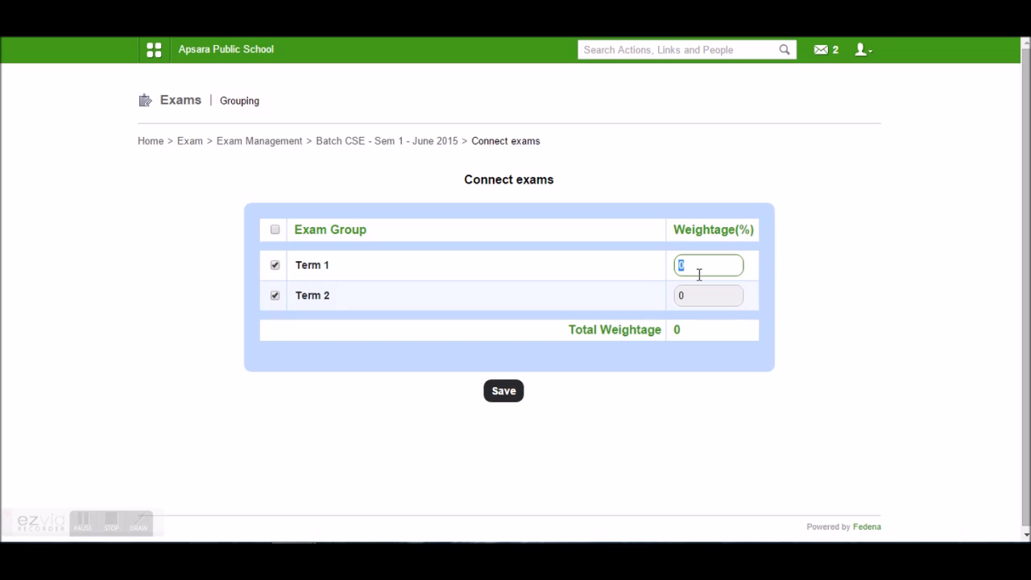
{"action": "type", "text": "50"}
{"action": "left_click", "coordinate": [690, 294]}
{"action": "left_click", "coordinate": [690, 294]}
{"action": "key", "text": "BackSpace"}
{"action": "type", "text": "50"}
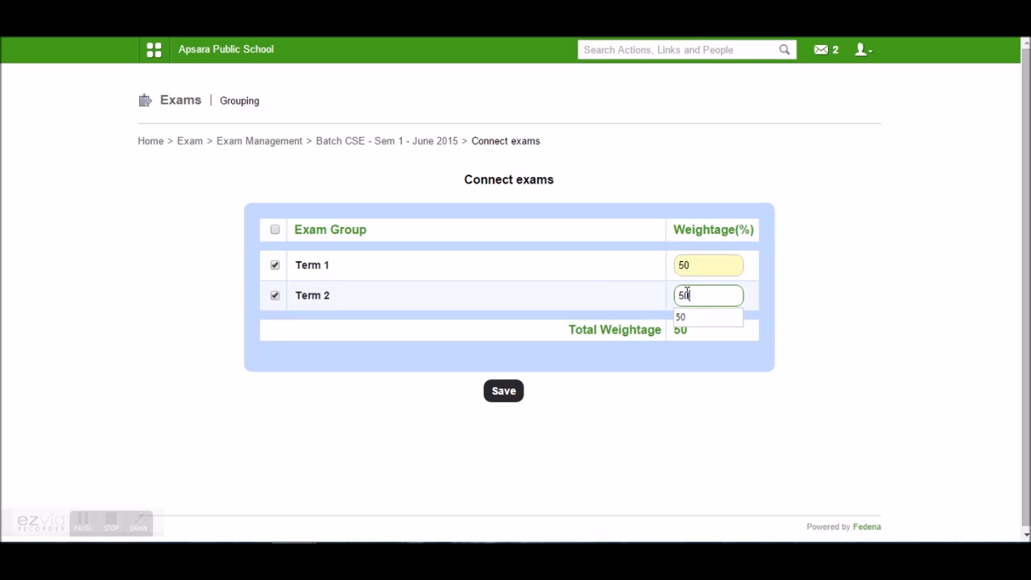
{"action": "left_click", "coordinate": [502, 392]}
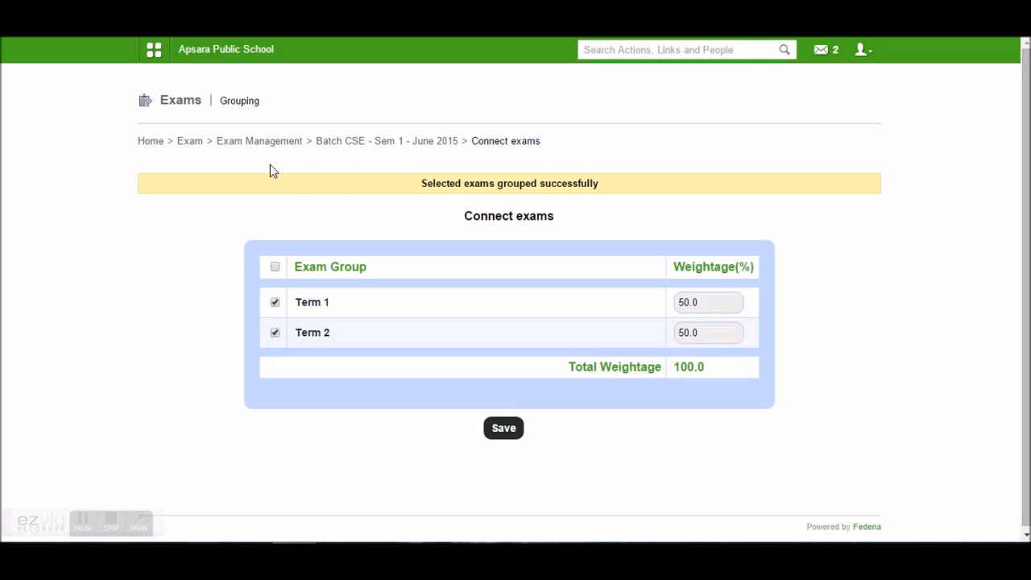
Generate the grouped exam reports for batch CSE - Sem 1 - June 2015 and check the scheduled job.
{"action": "left_click", "coordinate": [200, 145]}
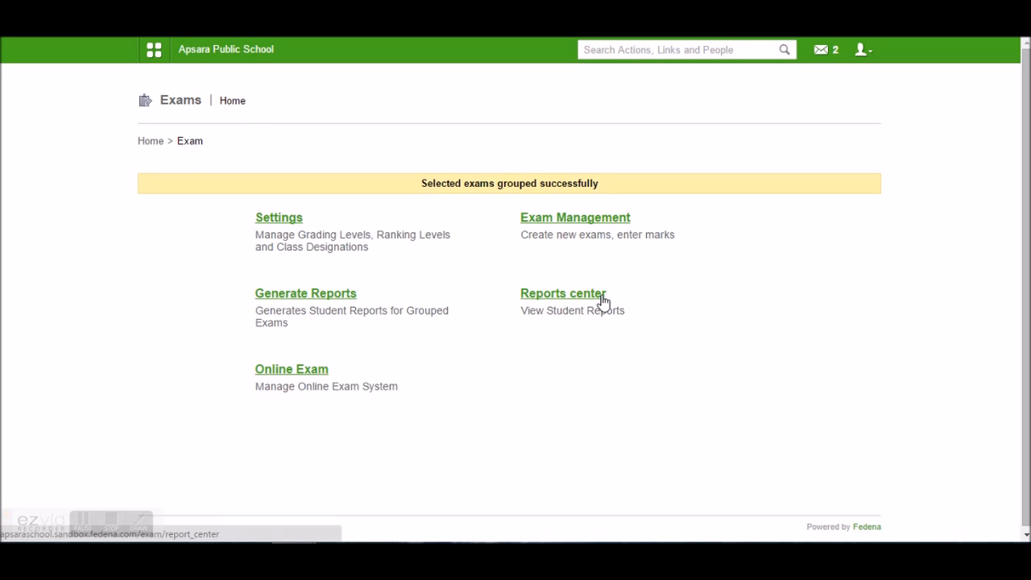
{"action": "left_click", "coordinate": [345, 303]}
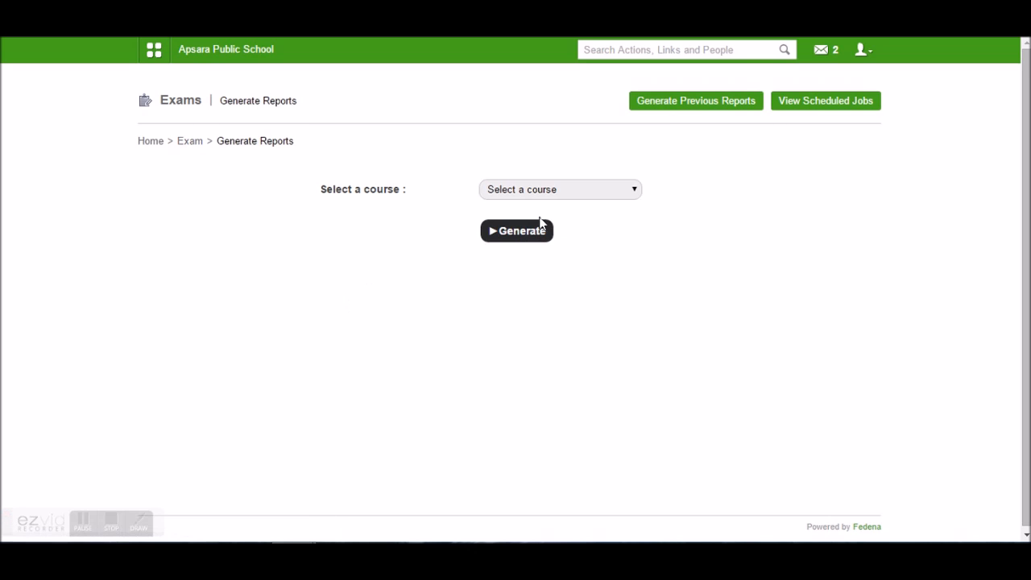
{"action": "left_click", "coordinate": [540, 193]}
{"action": "left_click", "coordinate": [539, 220]}
{"action": "left_click", "coordinate": [530, 233]}
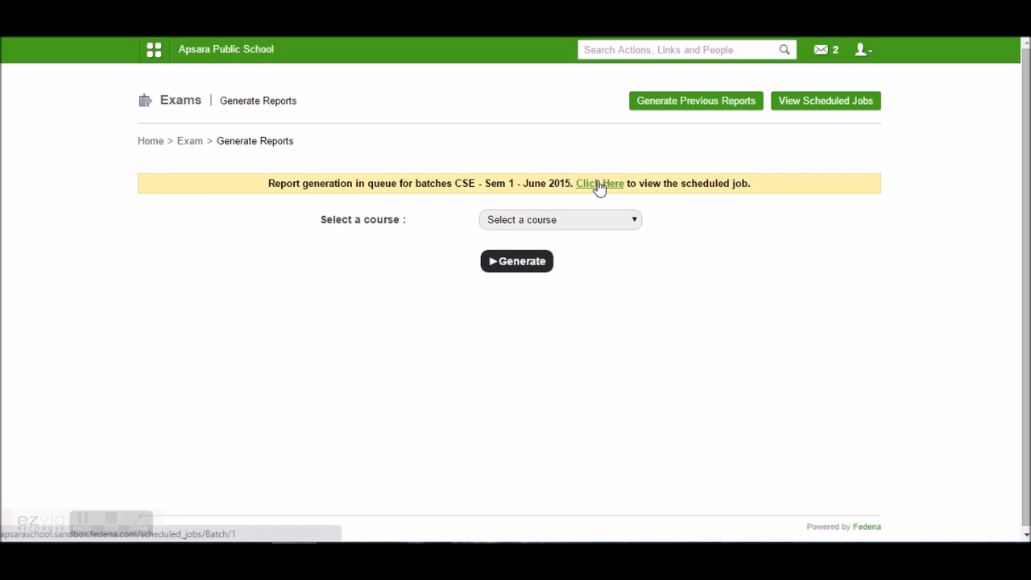
{"action": "left_click", "coordinate": [599, 184]}
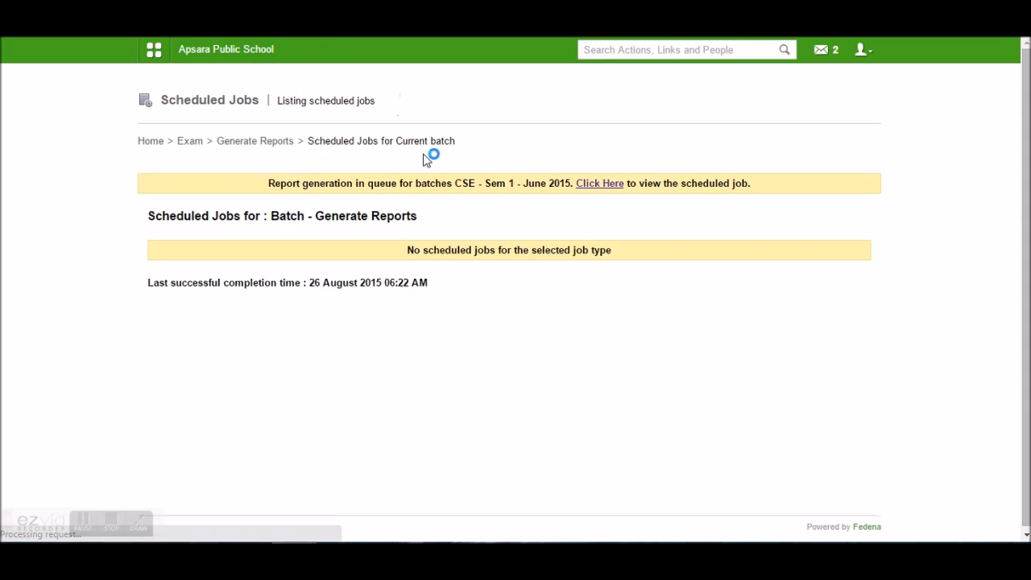
{"action": "key", "text": "alt+Left"}
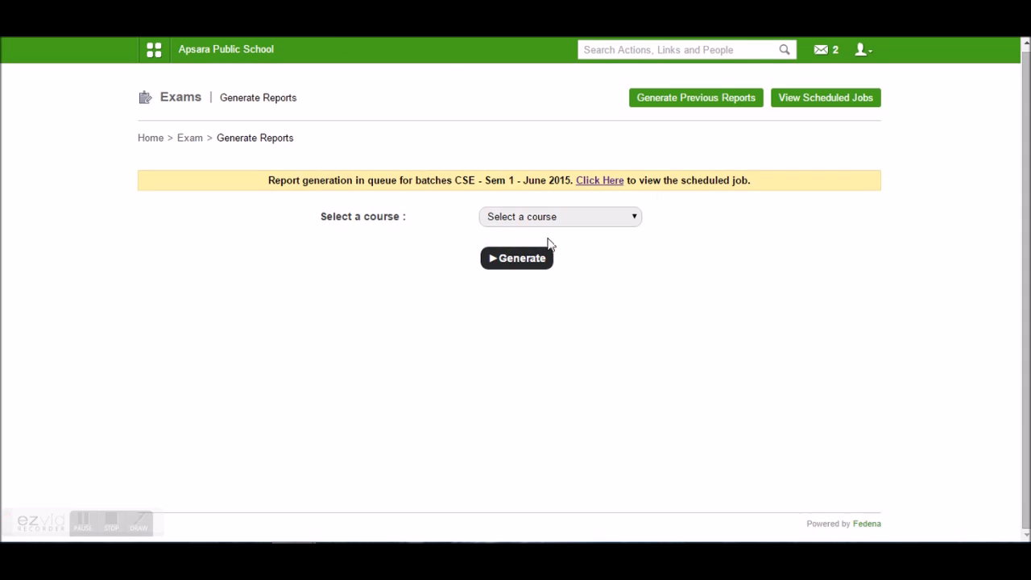
View the exam-wise report from the Reports center for batch CSE - Sem 1 - June 2015, exam group Term 2.
{"action": "left_click", "coordinate": [190, 140]}
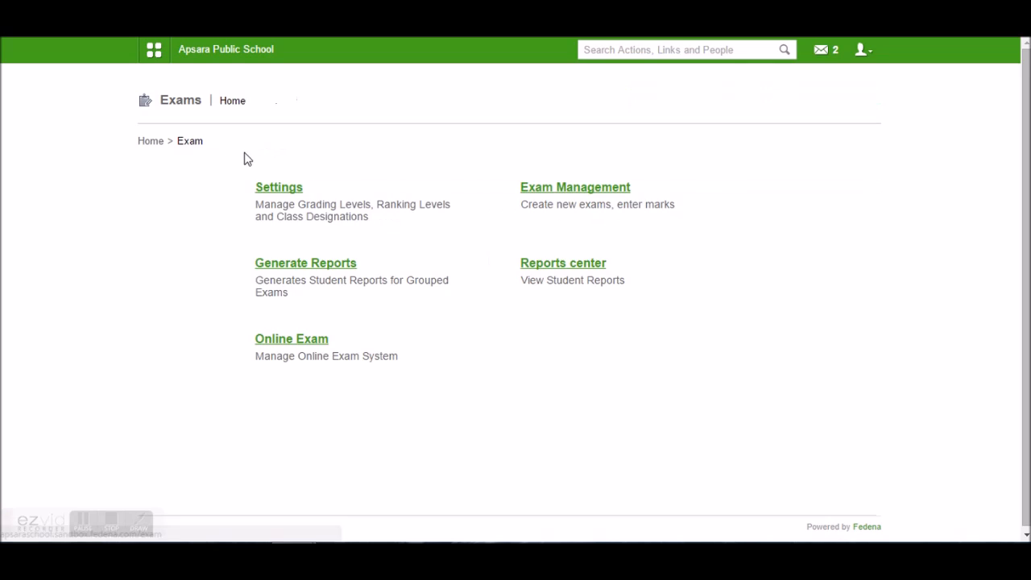
{"action": "left_click", "coordinate": [561, 268]}
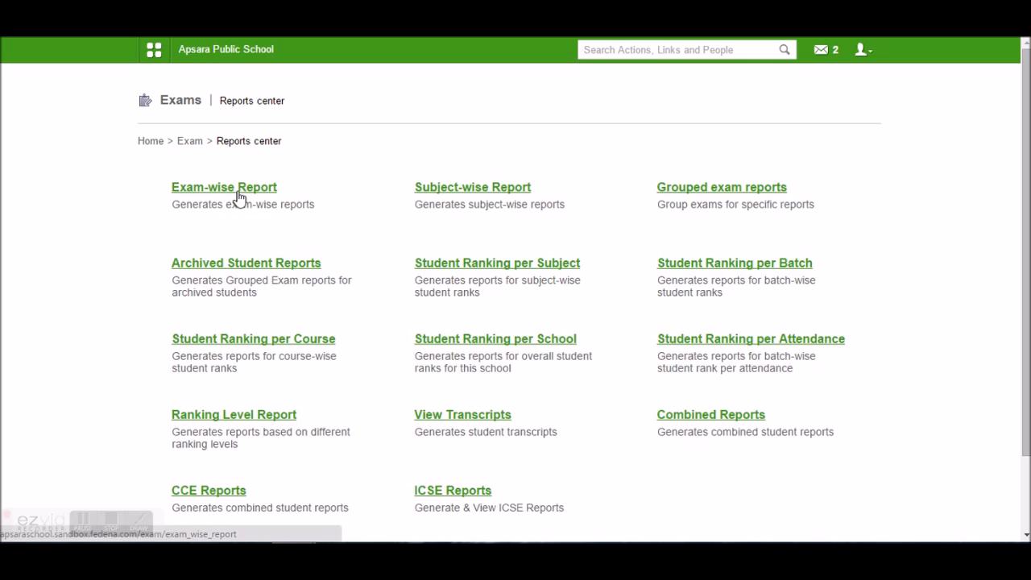
{"action": "left_click", "coordinate": [239, 195]}
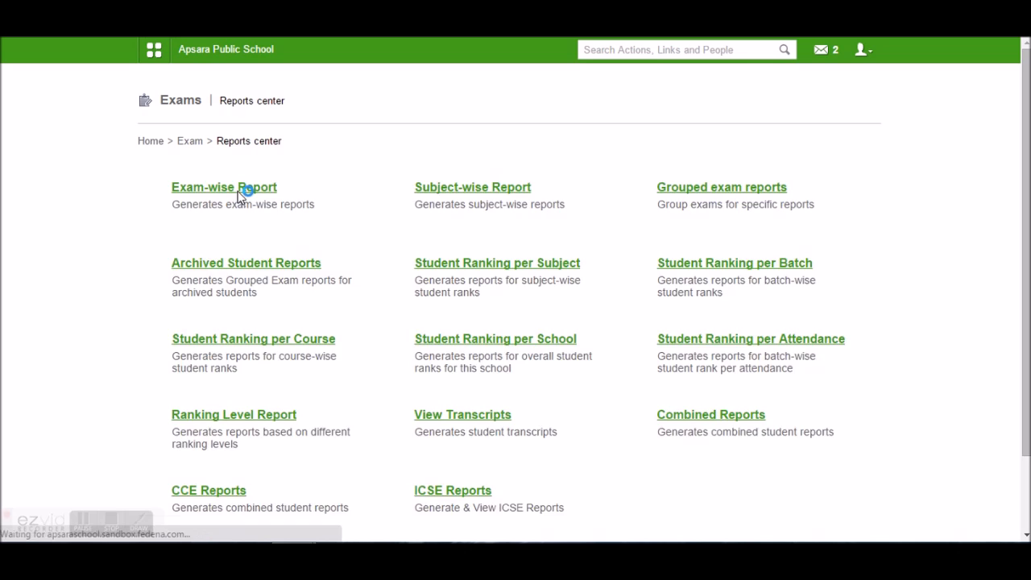
{"action": "left_click", "coordinate": [334, 190]}
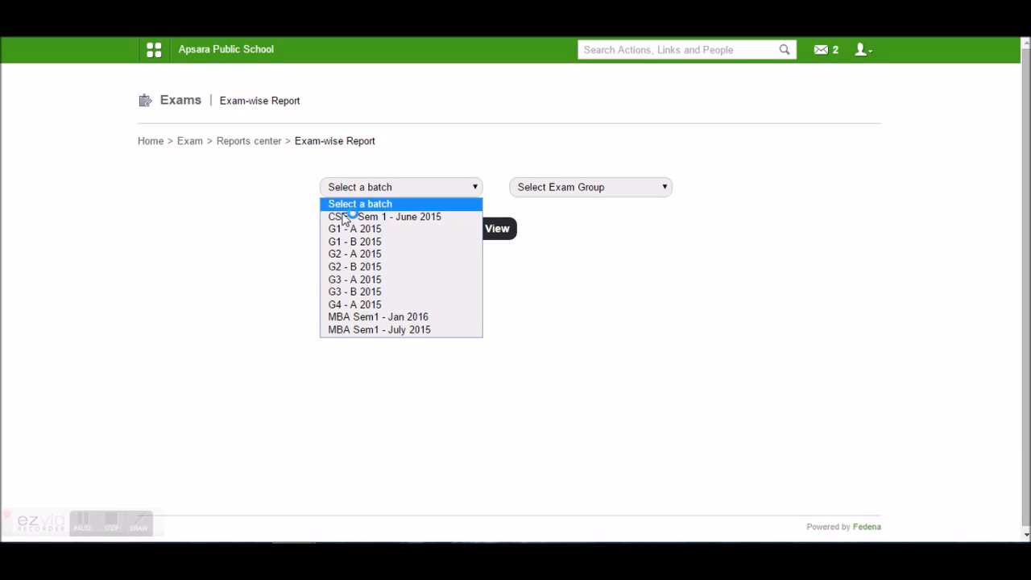
{"action": "left_click", "coordinate": [346, 217]}
{"action": "left_click", "coordinate": [586, 193]}
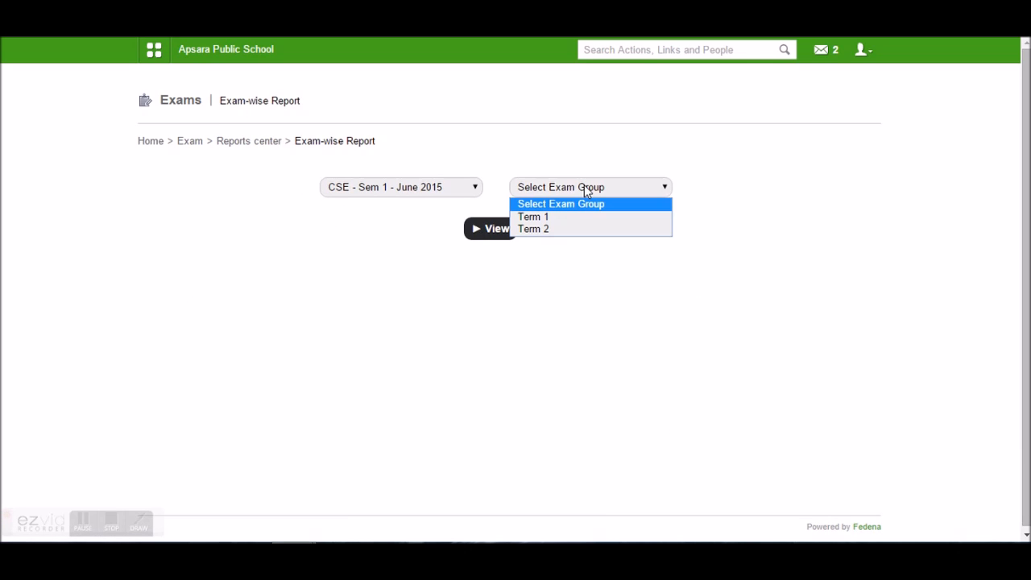
{"action": "left_click", "coordinate": [544, 232]}
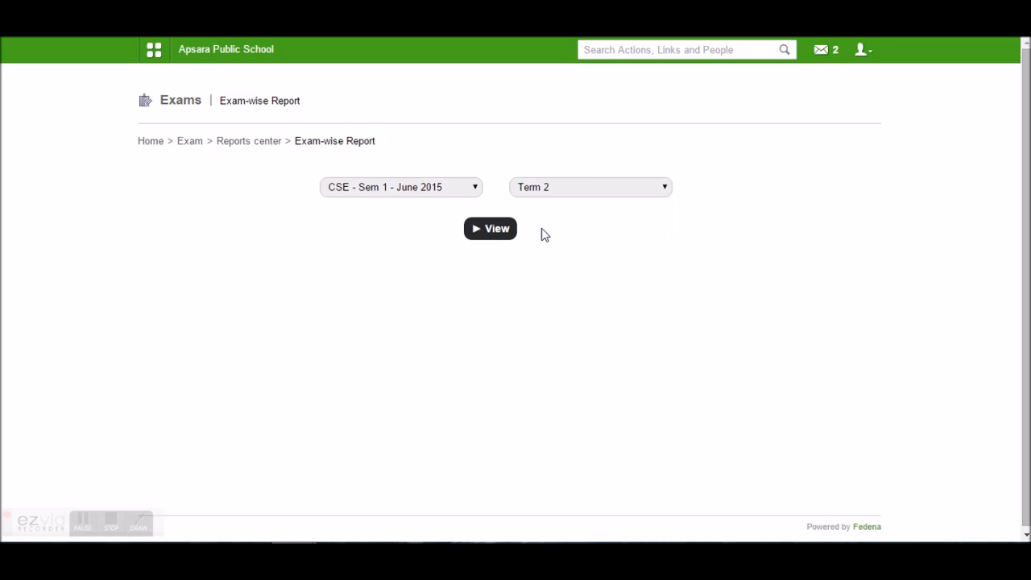
{"action": "left_click", "coordinate": [491, 235]}
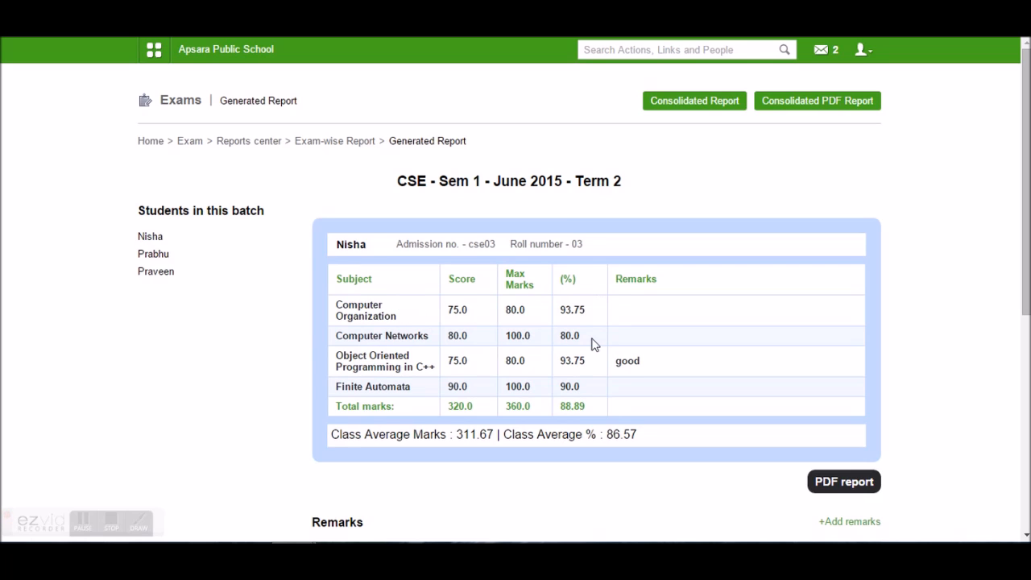
View the Term 2 reports of the second and third students, and return to the first student's report.
{"action": "left_click", "coordinate": [169, 261]}
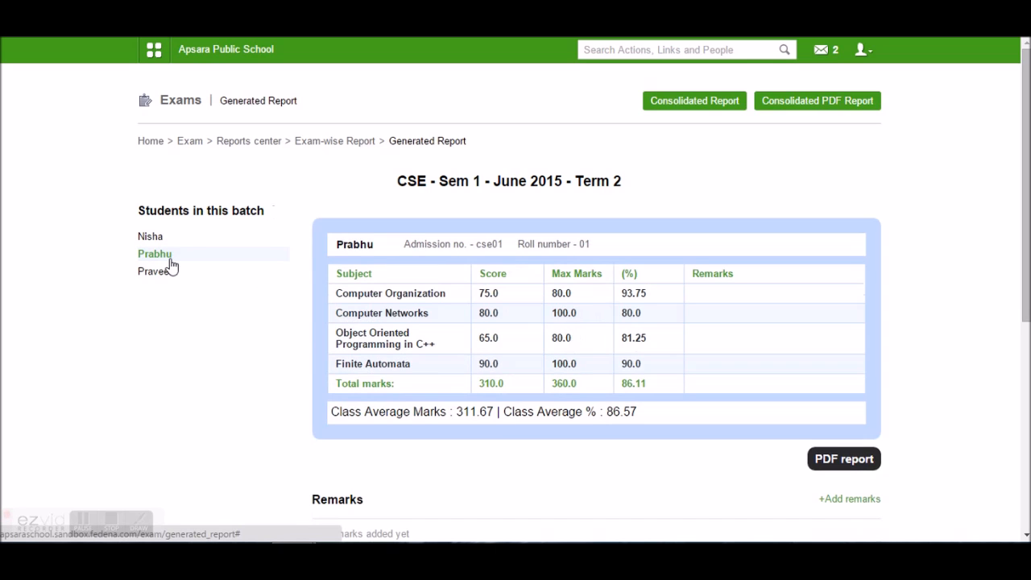
{"action": "left_click", "coordinate": [174, 278]}
{"action": "left_click", "coordinate": [154, 241]}
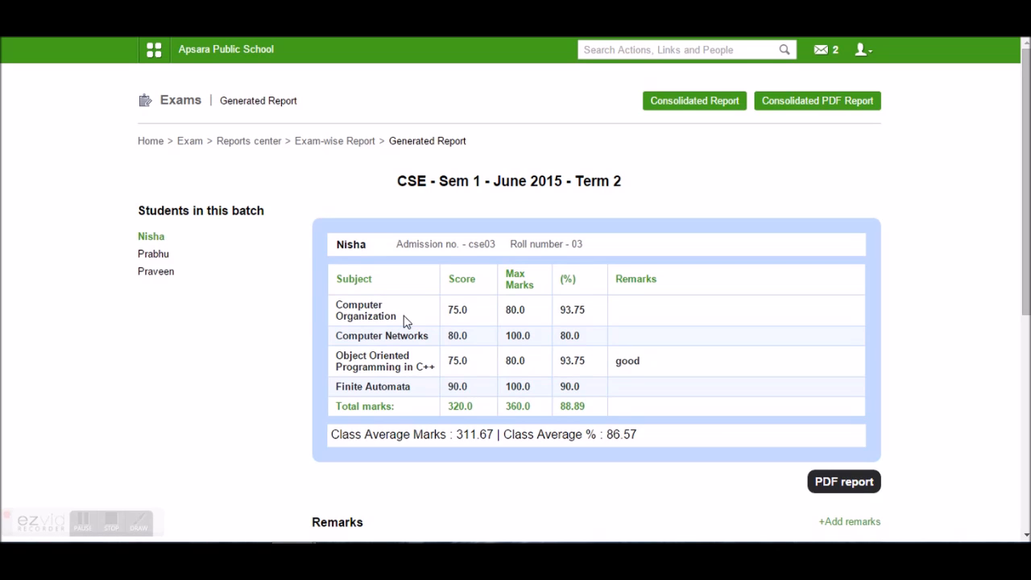
Open the consolidated Term 2 report and sort it in turn by CPP, CO, roll number, admission number and name.
{"action": "left_click", "coordinate": [680, 107]}
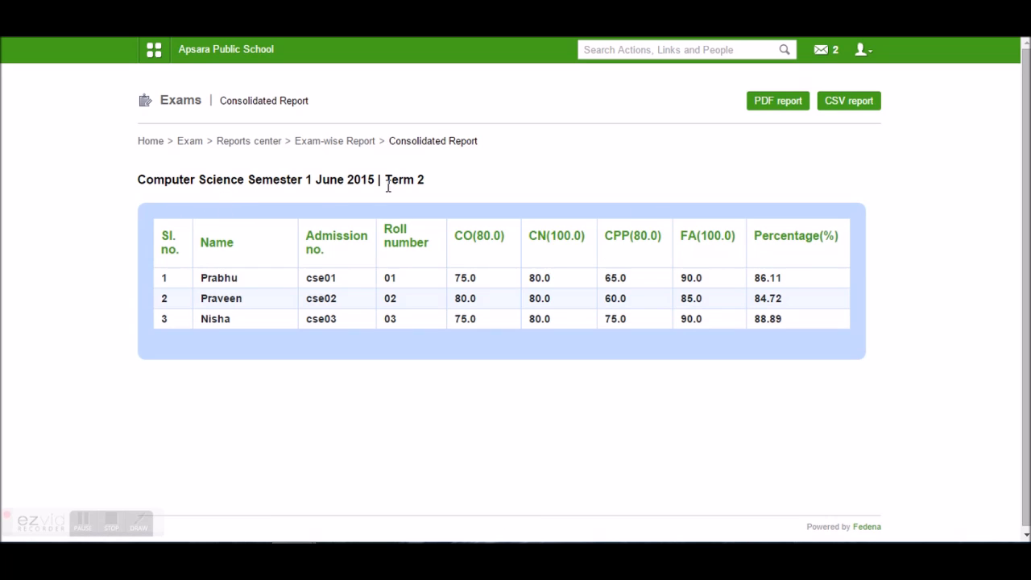
{"action": "left_click_drag", "start_coordinate": [385, 181], "coordinate": [417, 181]}
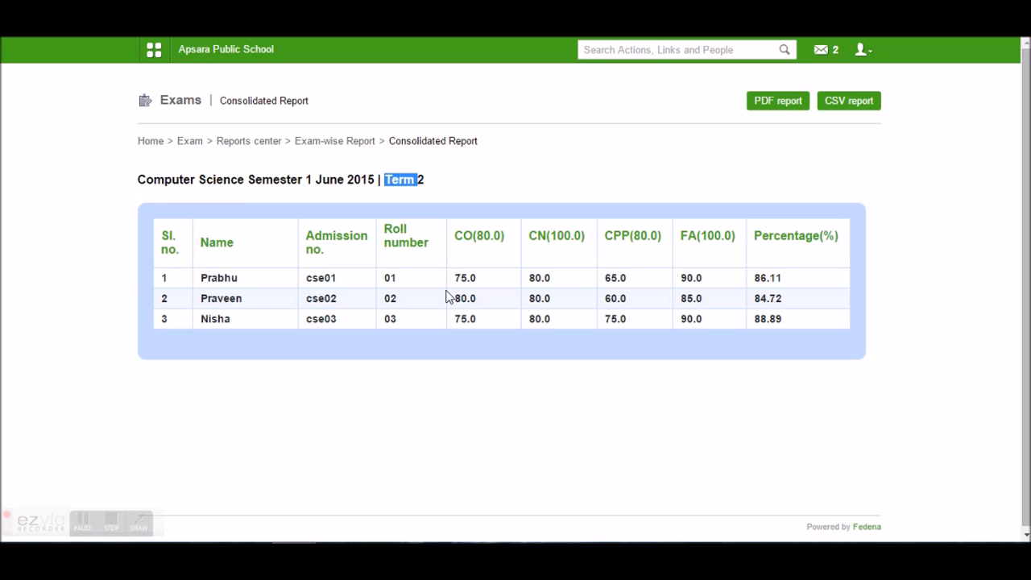
{"action": "left_click", "coordinate": [649, 246]}
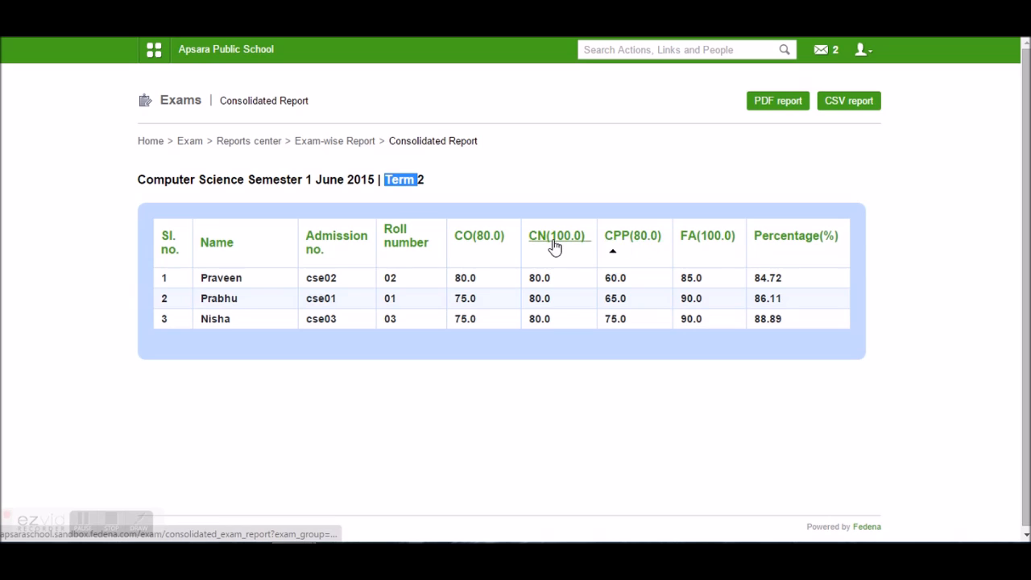
{"action": "left_click", "coordinate": [482, 241]}
{"action": "left_click", "coordinate": [394, 232]}
{"action": "left_click", "coordinate": [336, 243]}
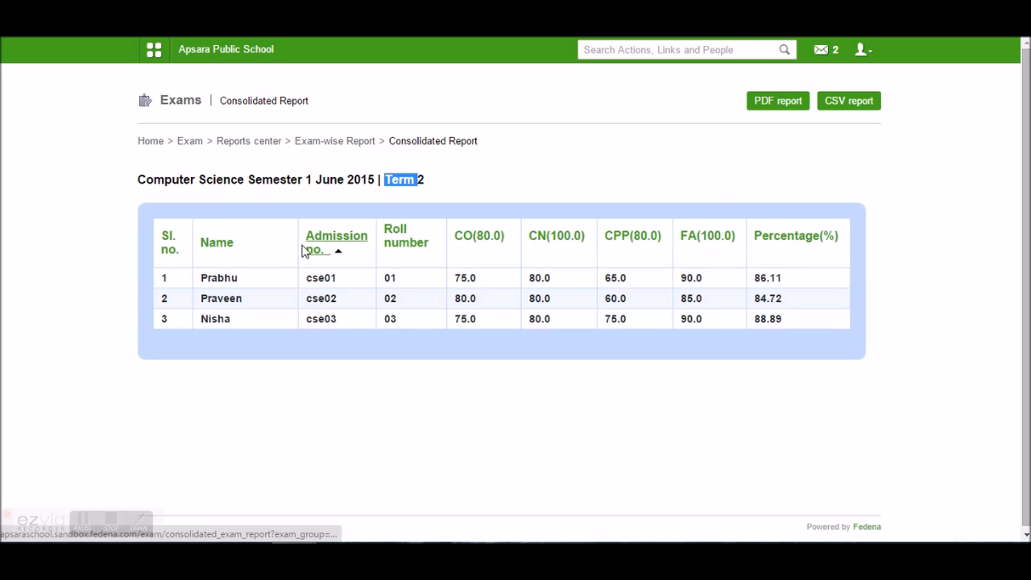
{"action": "left_click", "coordinate": [228, 248]}
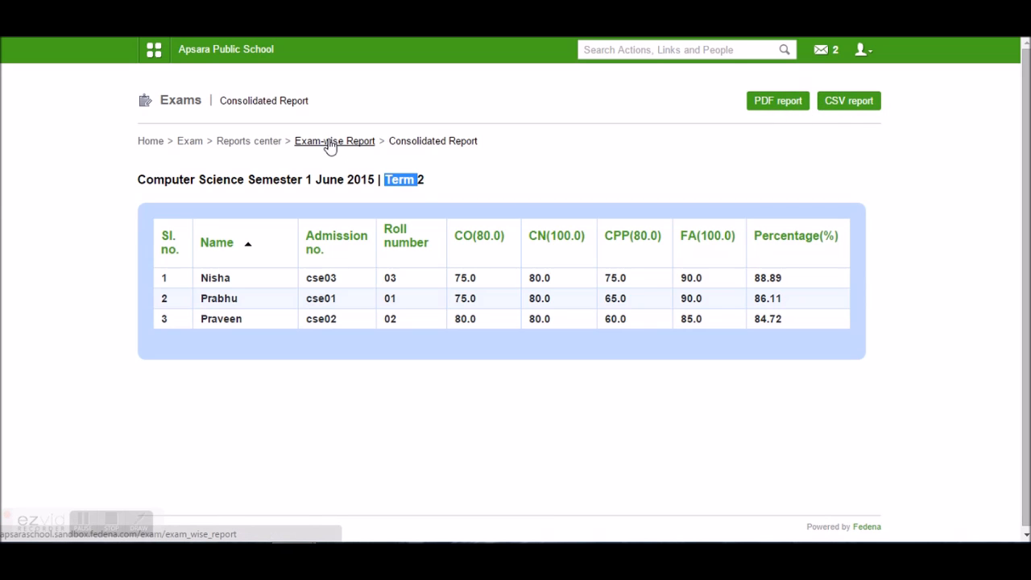
View the subject-wise report from the Reports center for batch CSE - Sem 1 - June 2015, subject Computer Organization.
{"action": "left_click", "coordinate": [258, 145]}
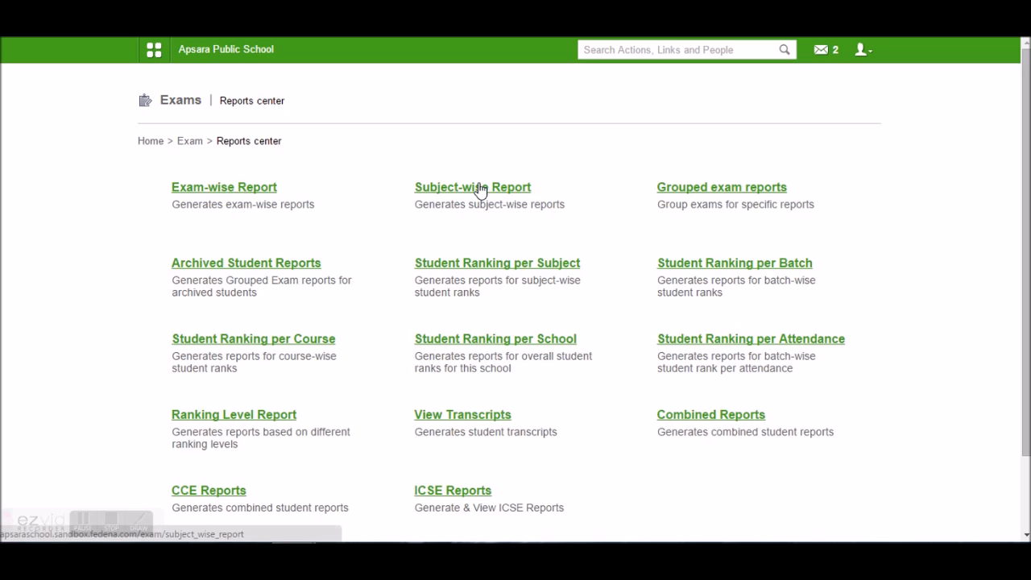
{"action": "left_click", "coordinate": [479, 190]}
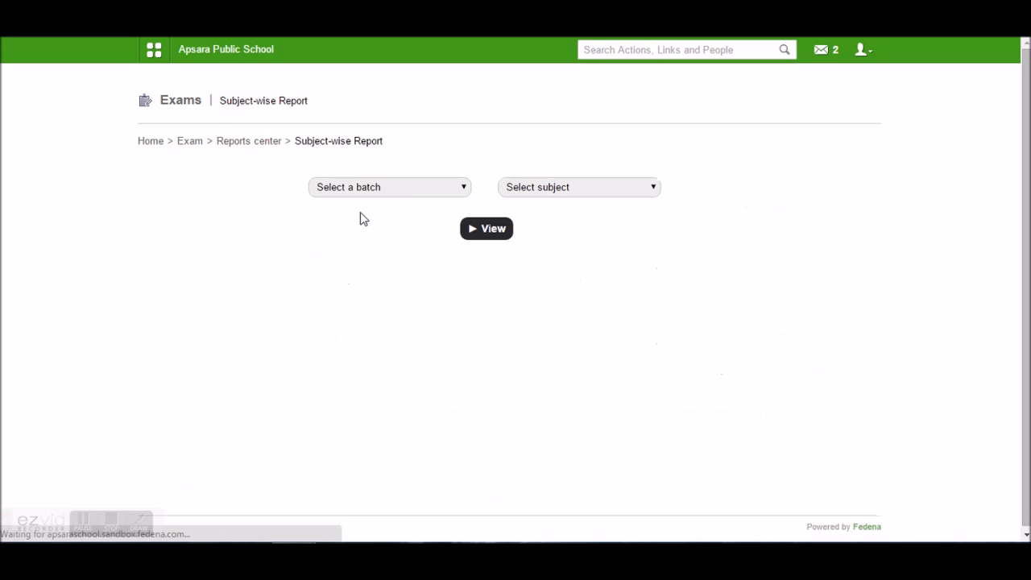
{"action": "left_click", "coordinate": [362, 193]}
{"action": "left_click", "coordinate": [358, 219]}
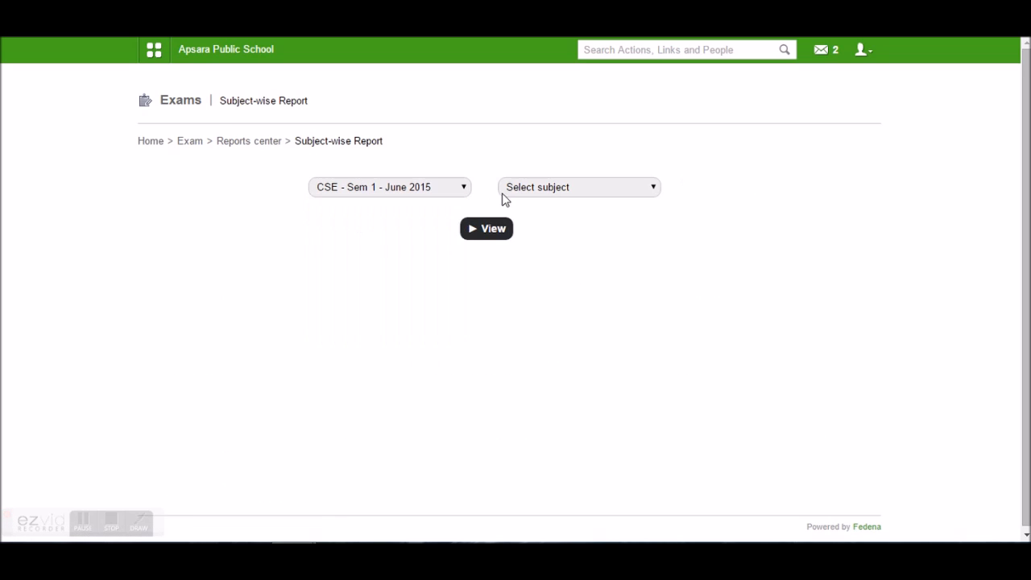
{"action": "left_click", "coordinate": [519, 190]}
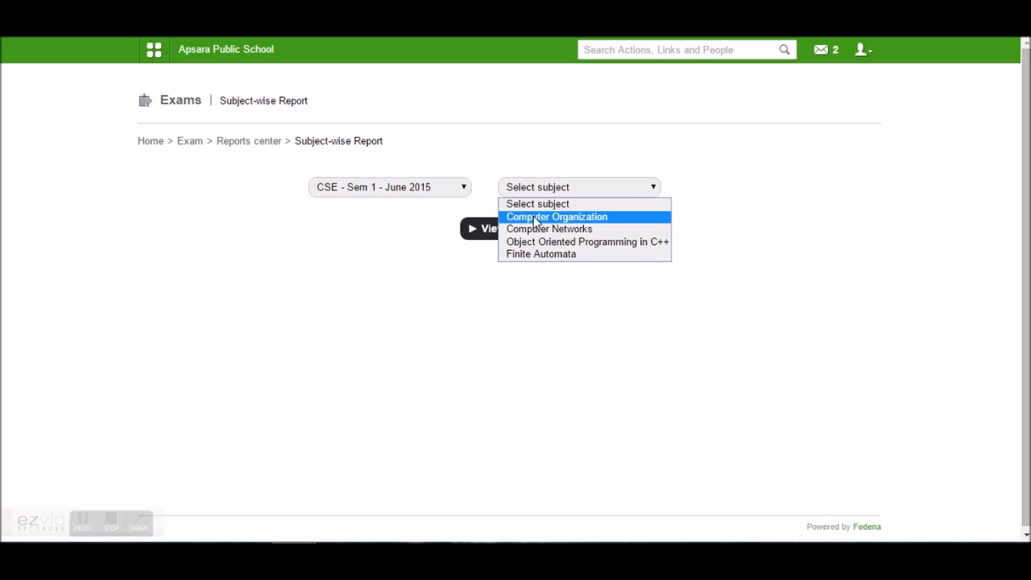
{"action": "left_click", "coordinate": [533, 215]}
{"action": "left_click", "coordinate": [490, 231]}
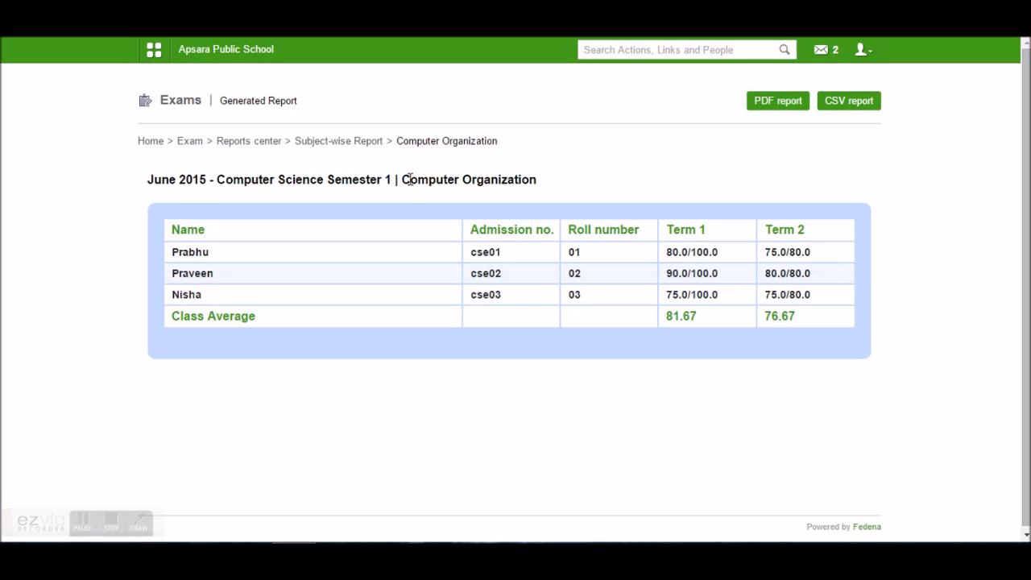
{"action": "left_click_drag", "start_coordinate": [403, 179], "coordinate": [531, 186]}
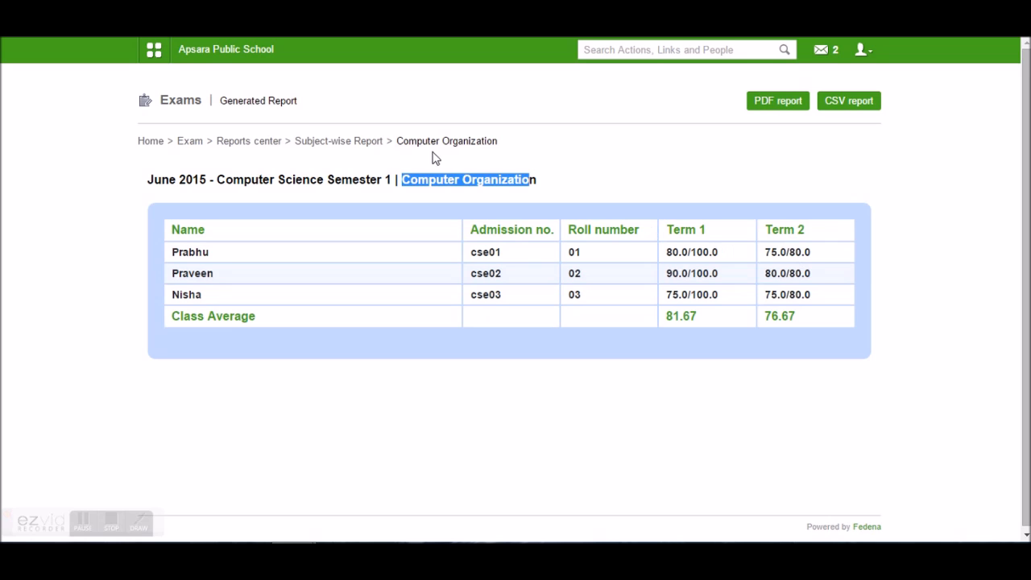
View the grouped exam report from the Reports center for batch CSE - Sem 1 - June 2015 and examine the combined scores.
{"action": "left_click", "coordinate": [320, 143]}
{"action": "left_click", "coordinate": [243, 148]}
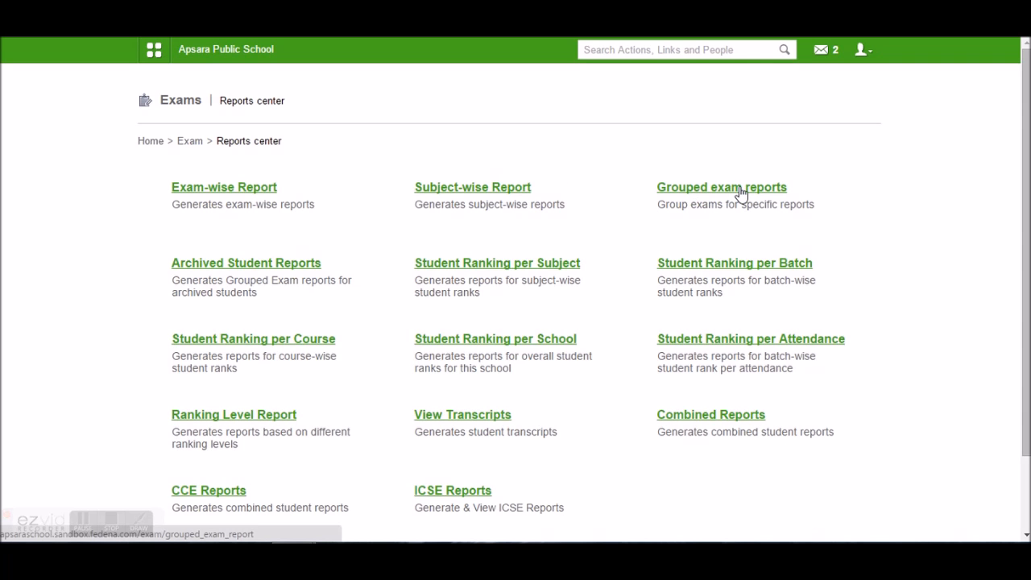
{"action": "left_click", "coordinate": [740, 194]}
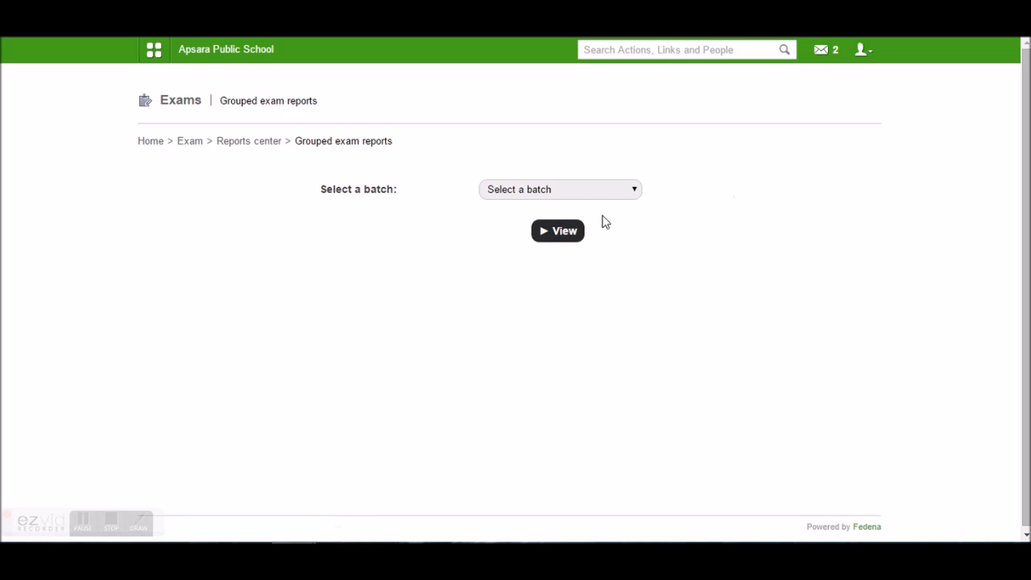
{"action": "left_click", "coordinate": [563, 193]}
{"action": "left_click", "coordinate": [559, 219]}
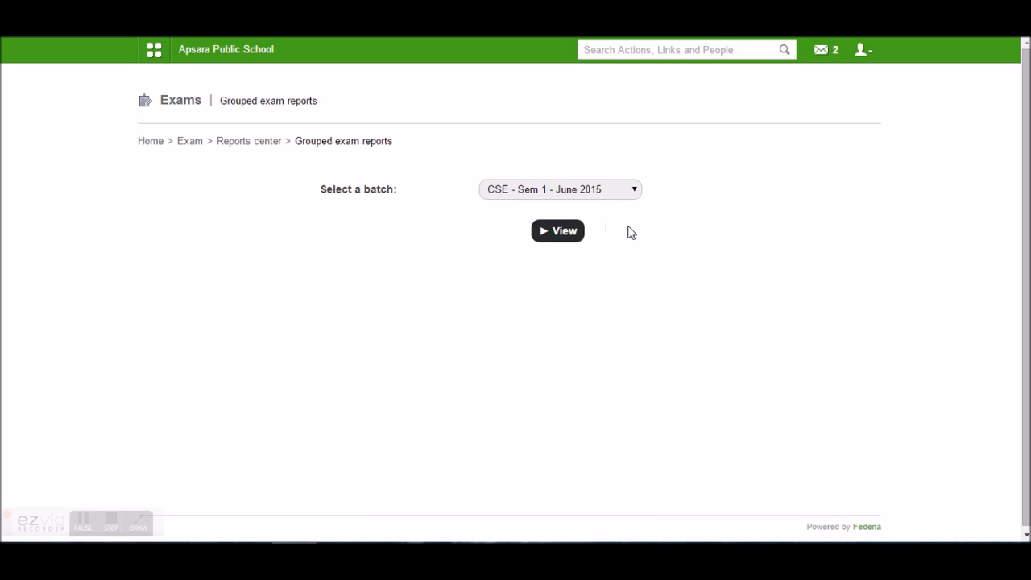
{"action": "left_click", "coordinate": [564, 240]}
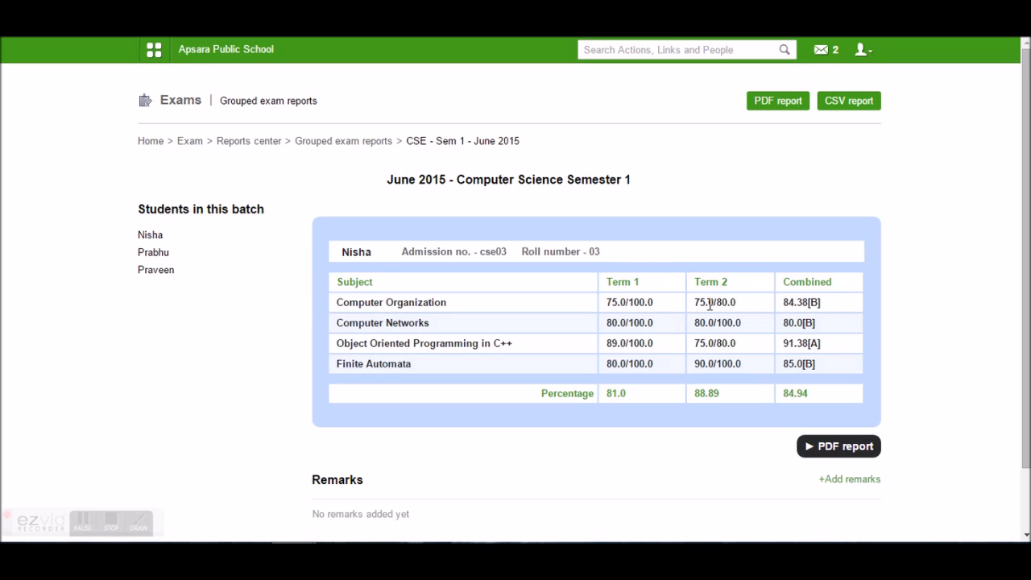
{"action": "left_click_drag", "start_coordinate": [835, 311], "coordinate": [791, 317]}
{"action": "left_click", "coordinate": [799, 290]}
Start a Ranking Level Report from the Reports center in Batch-wise mode for batch CSE - Sem 1 - June 2015.
{"action": "left_click", "coordinate": [251, 142]}
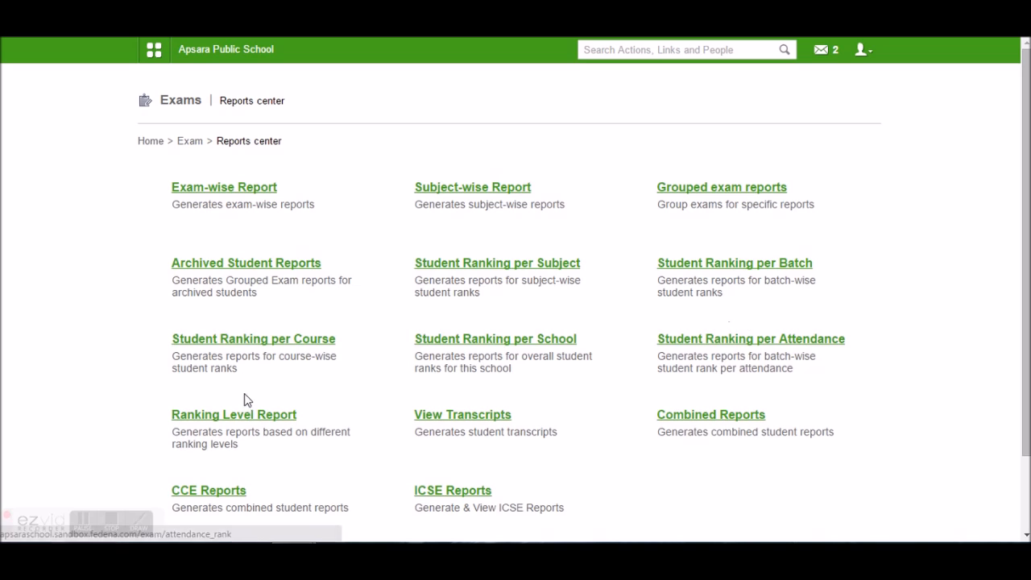
{"action": "left_click", "coordinate": [247, 415]}
{"action": "left_click", "coordinate": [512, 192]}
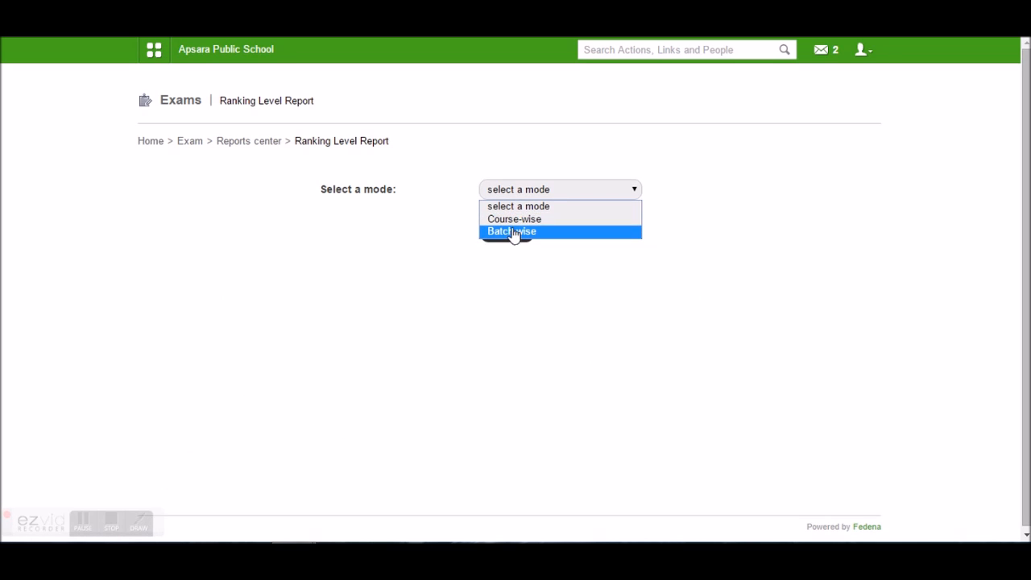
{"action": "left_click", "coordinate": [513, 232]}
{"action": "left_click", "coordinate": [514, 234]}
{"action": "left_click", "coordinate": [514, 246]}
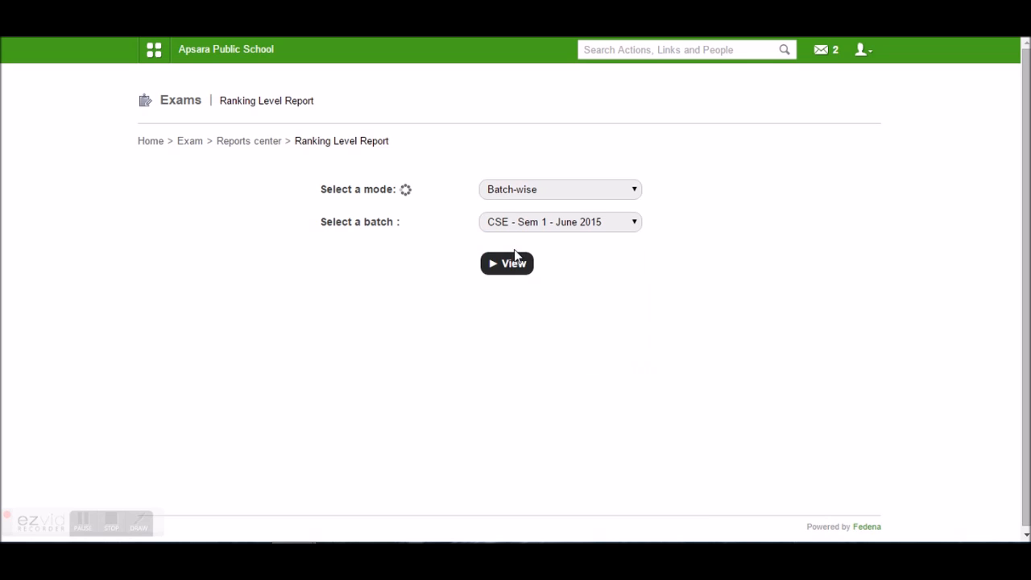
View the ranking report with level Average Performer and report type Overall, and return to the Exam home page.
{"action": "left_click", "coordinate": [516, 256]}
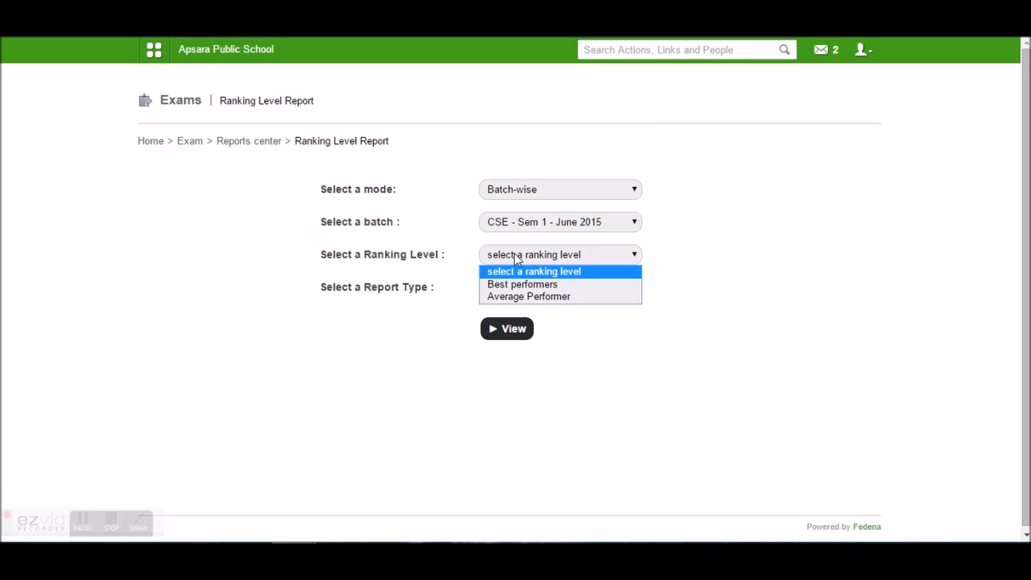
{"action": "left_click", "coordinate": [515, 298]}
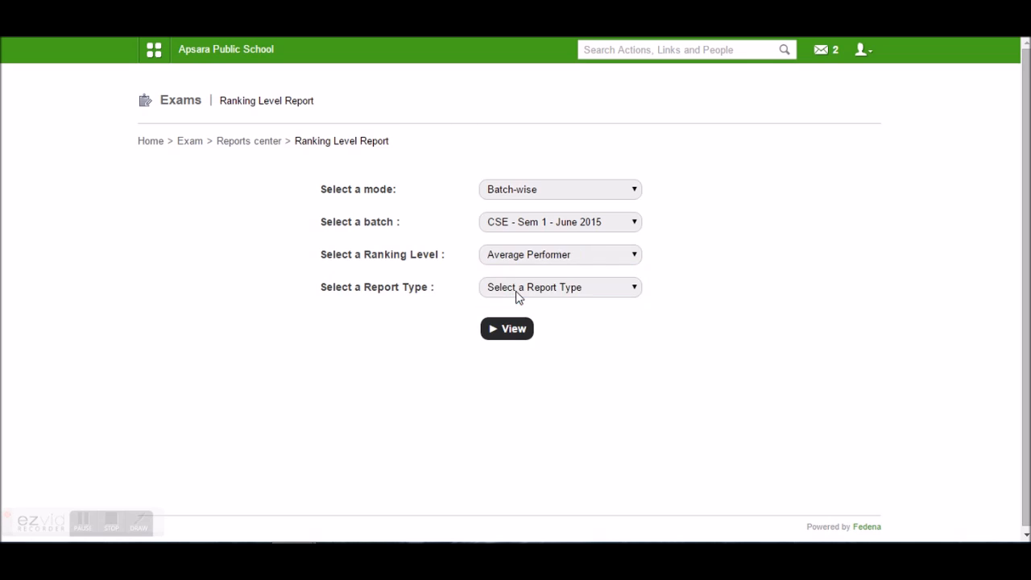
{"action": "left_click", "coordinate": [516, 291]}
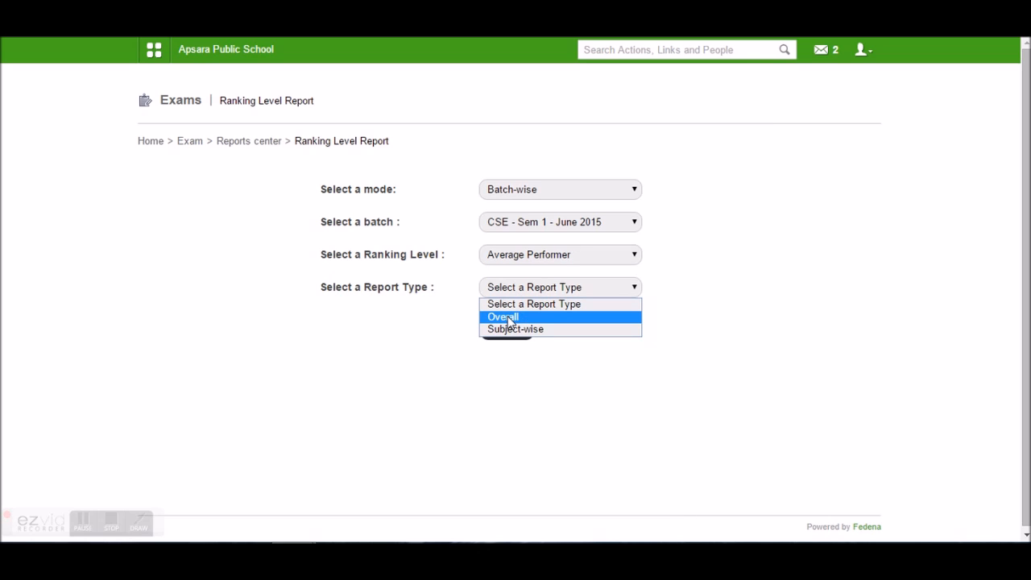
{"action": "left_click", "coordinate": [510, 322]}
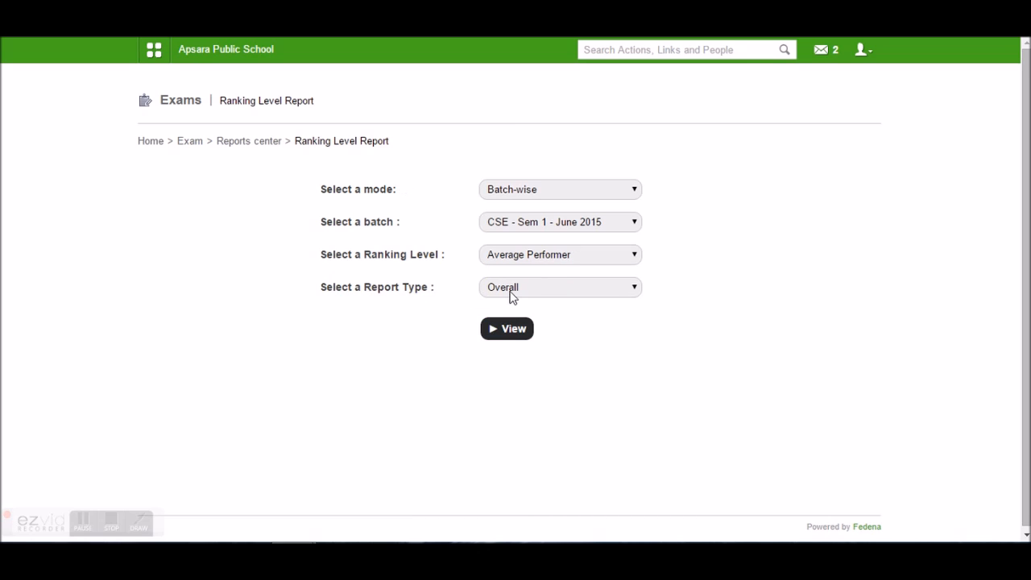
{"action": "left_click", "coordinate": [500, 337]}
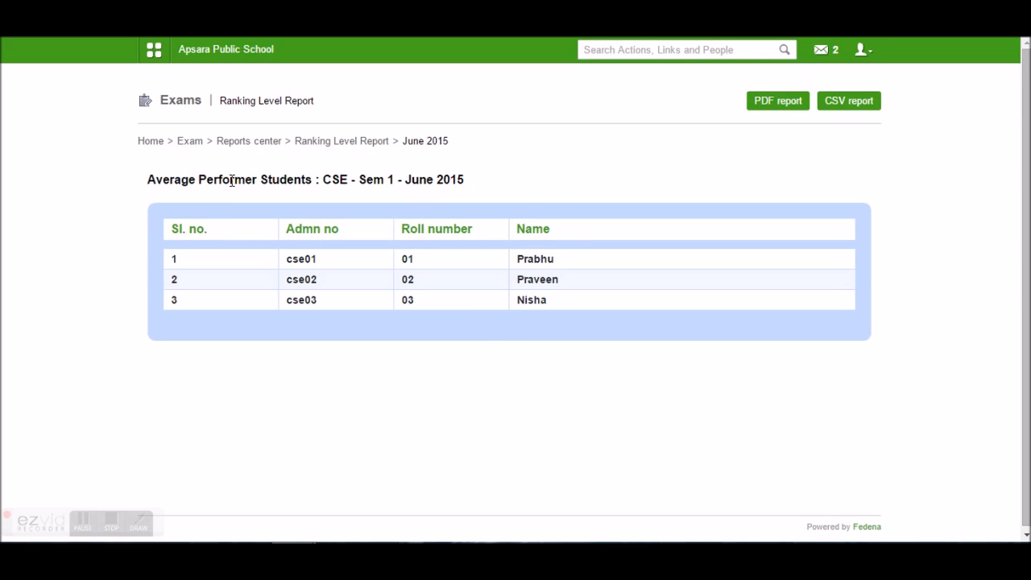
{"action": "left_click_drag", "start_coordinate": [147, 187], "coordinate": [306, 181]}
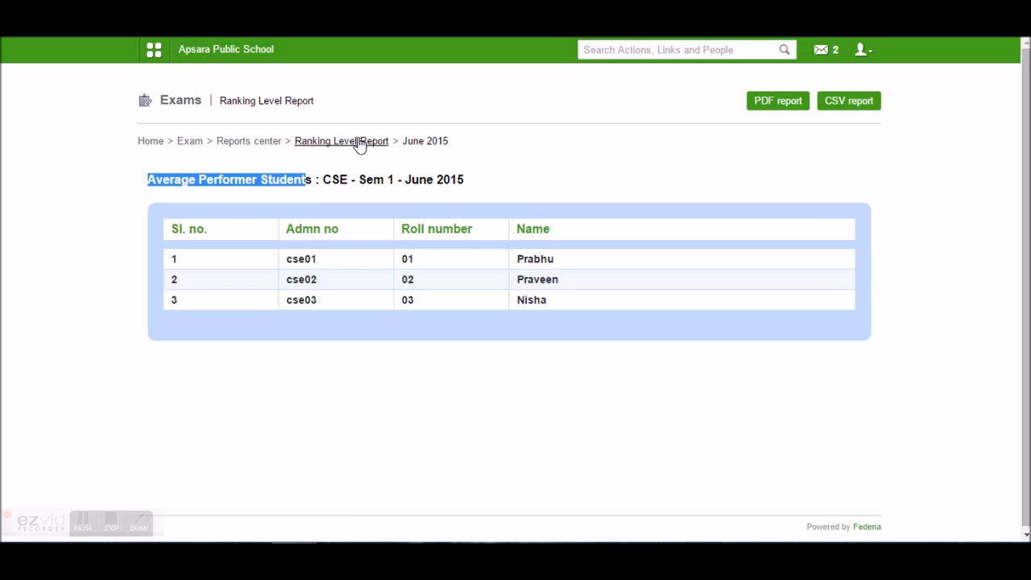
{"action": "left_click", "coordinate": [247, 143]}
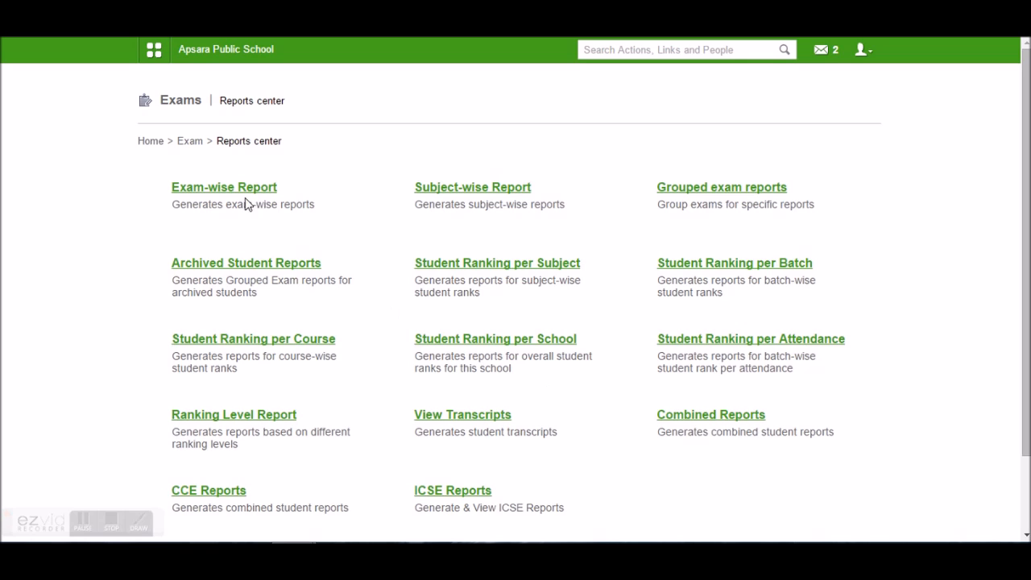
{"action": "left_click", "coordinate": [192, 145]}
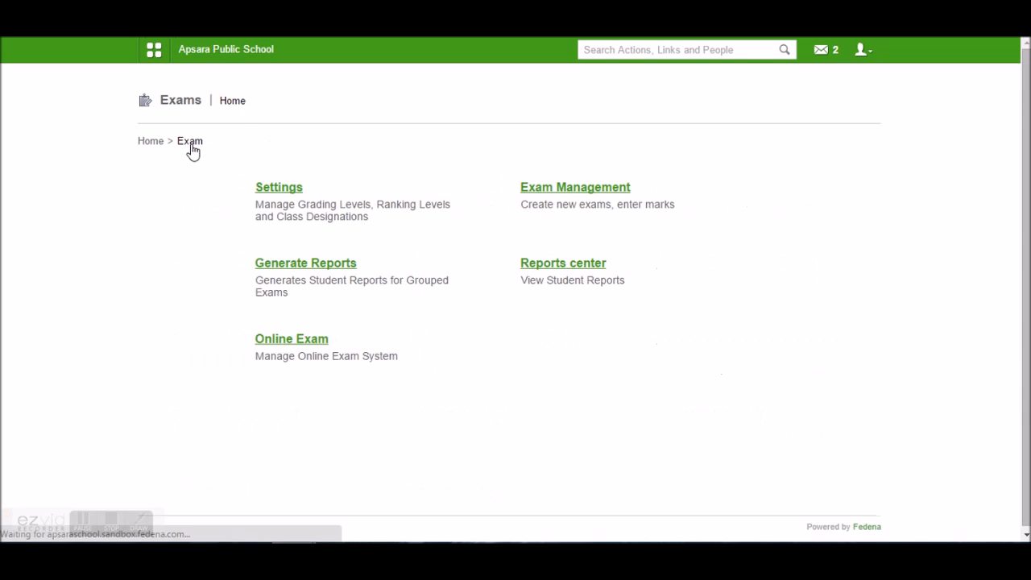